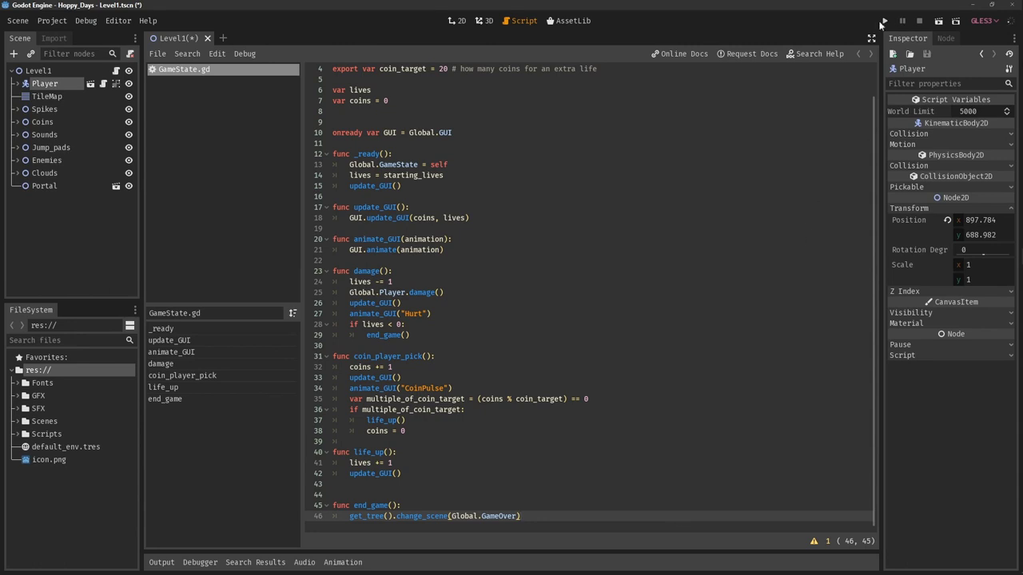
# - Launch Hoppy Days and jump the bunny across the left and upper platforms collecting coins
pyautogui.click(882, 23)
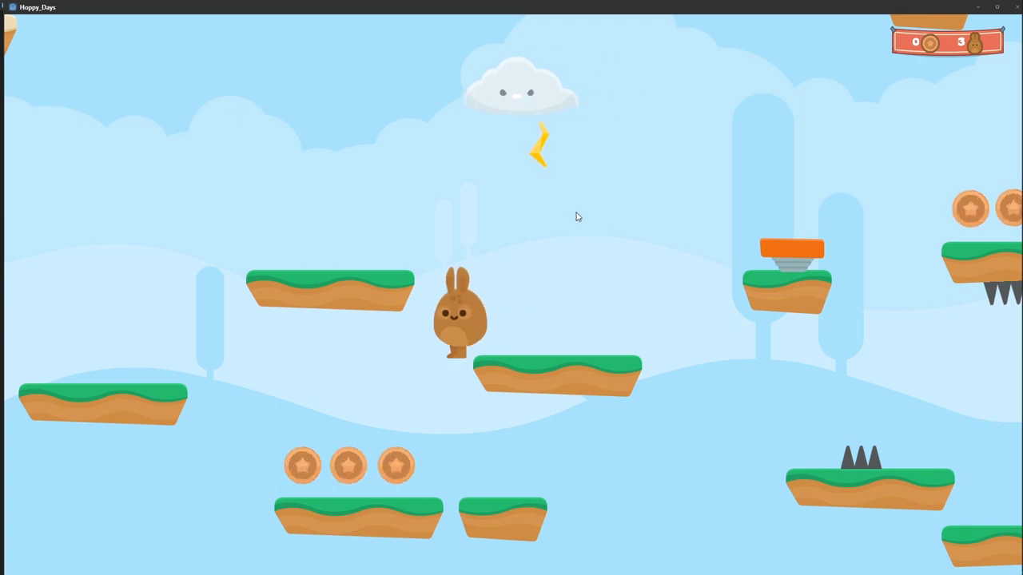
pyautogui.press('Left')
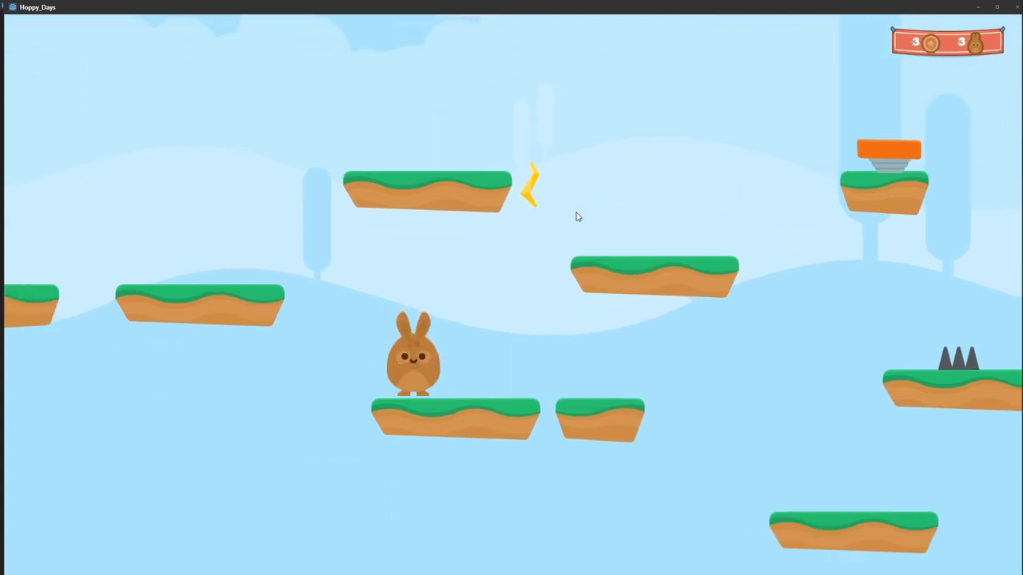
pyautogui.press('Left')
pyautogui.press('Up')
pyautogui.press('Right')
pyautogui.press('Up')
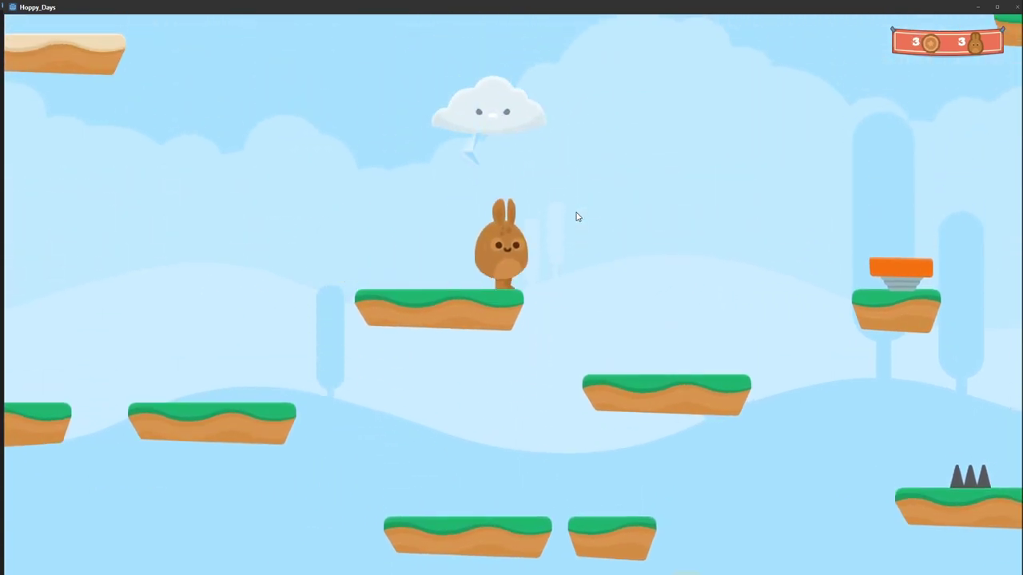
# - Run the bunny right, bouncing off the spring, collecting coins until the counter reaches 10
pyautogui.press('Right')
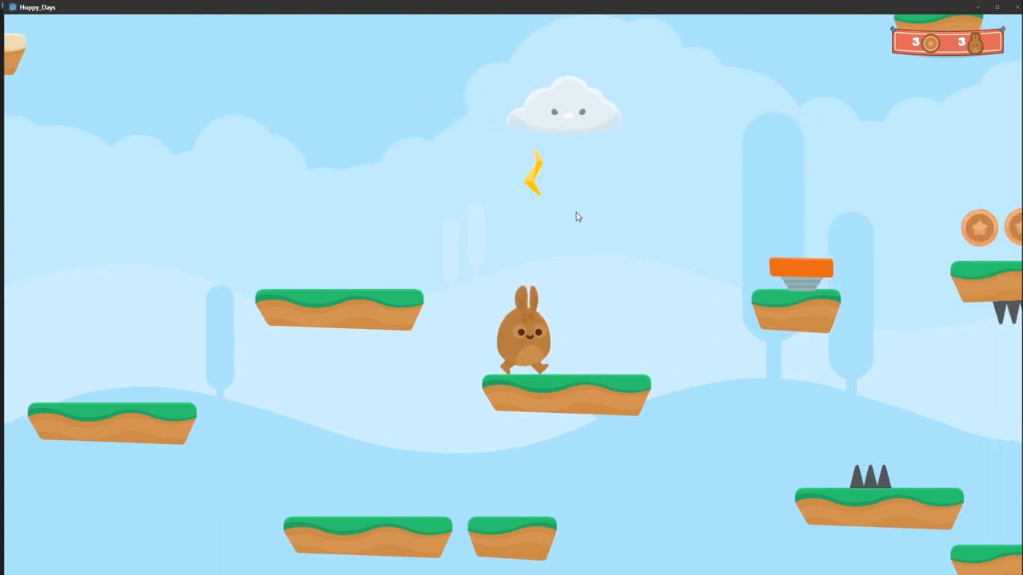
pyautogui.press('Right')
pyautogui.press('Up')
pyautogui.press('Right')
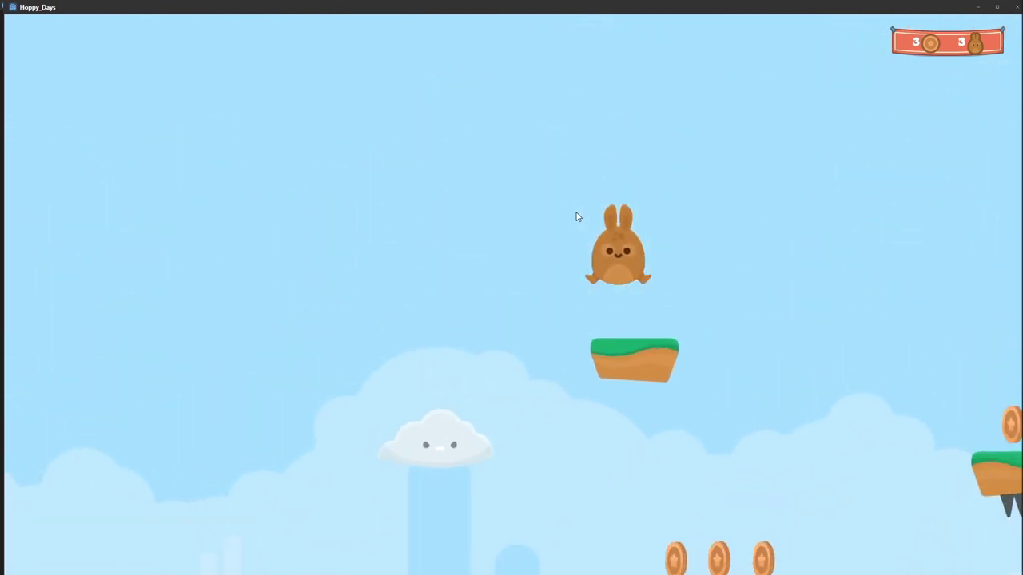
pyautogui.press('Right')
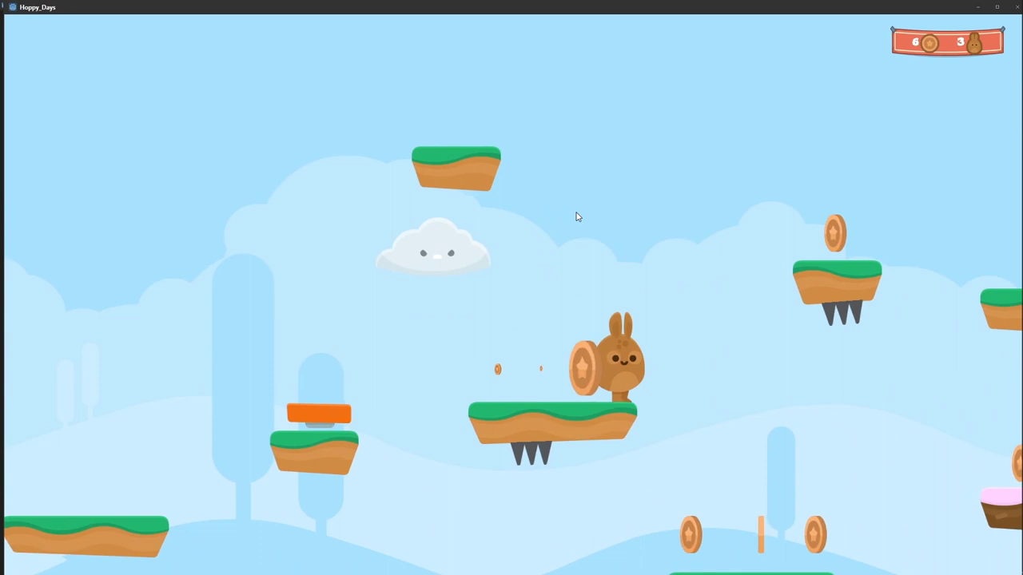
pyautogui.press('Right')
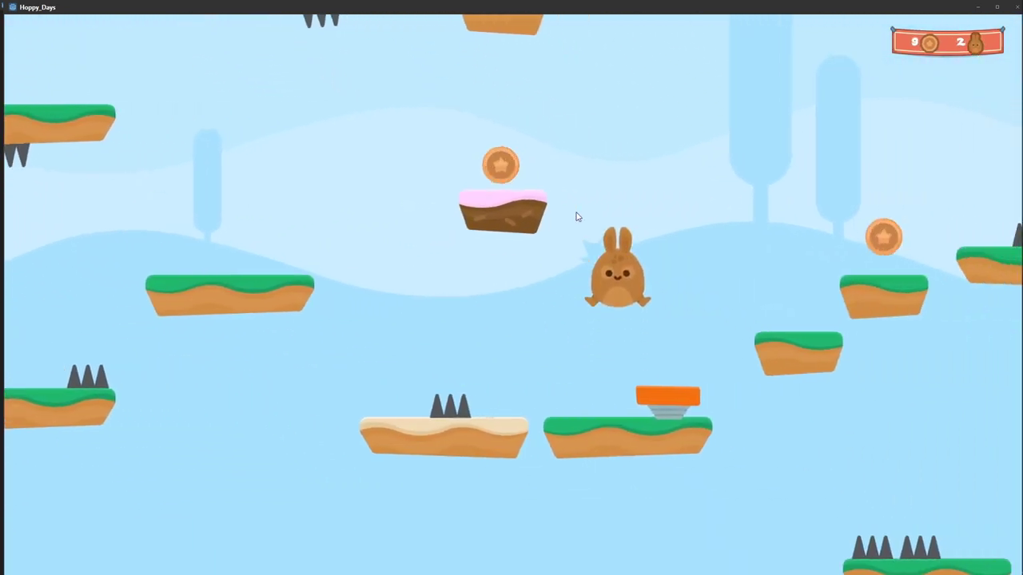
pyautogui.press('Right')
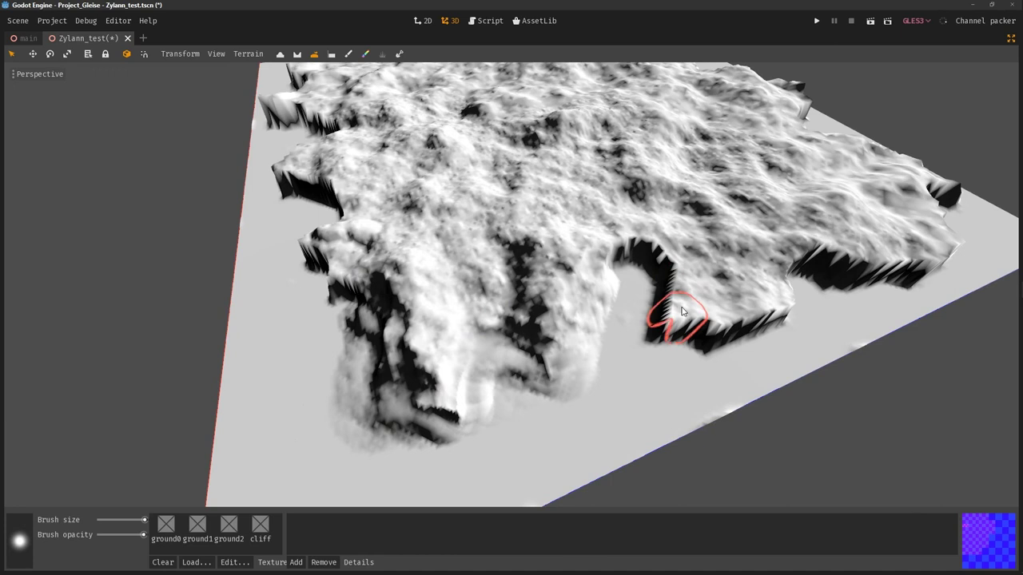
# - Save the Zylann_test scene with Ctrl+S and view the terrain's cliff notch
pyautogui.moveTo(681, 311); pyautogui.dragTo(635, 209, button='middle')
pyautogui.hotkey('ctrl', 's')
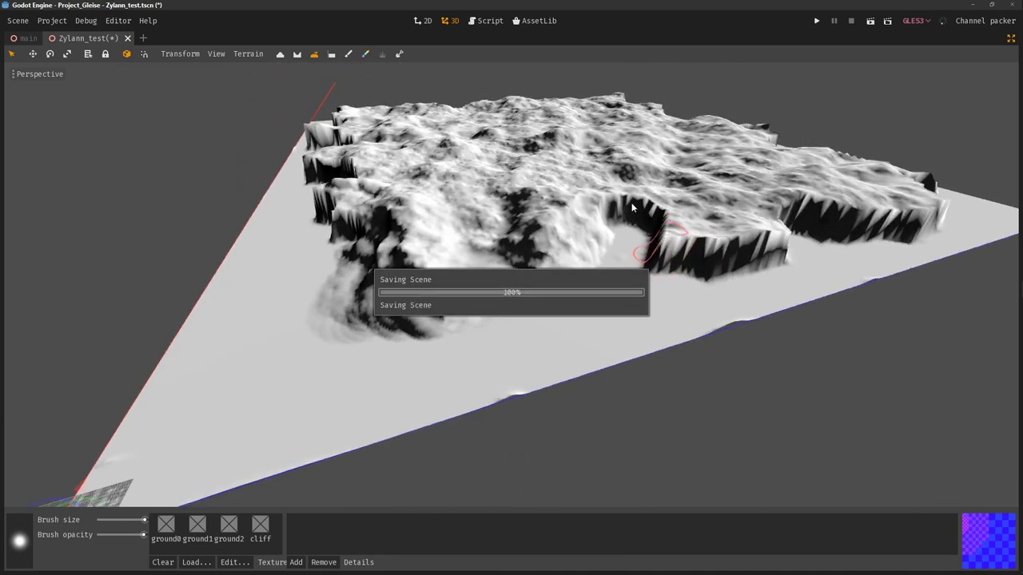
pyautogui.moveTo(639, 212); pyautogui.dragTo(640, 228, button='middle')
pyautogui.scroll(6, 639, 228)
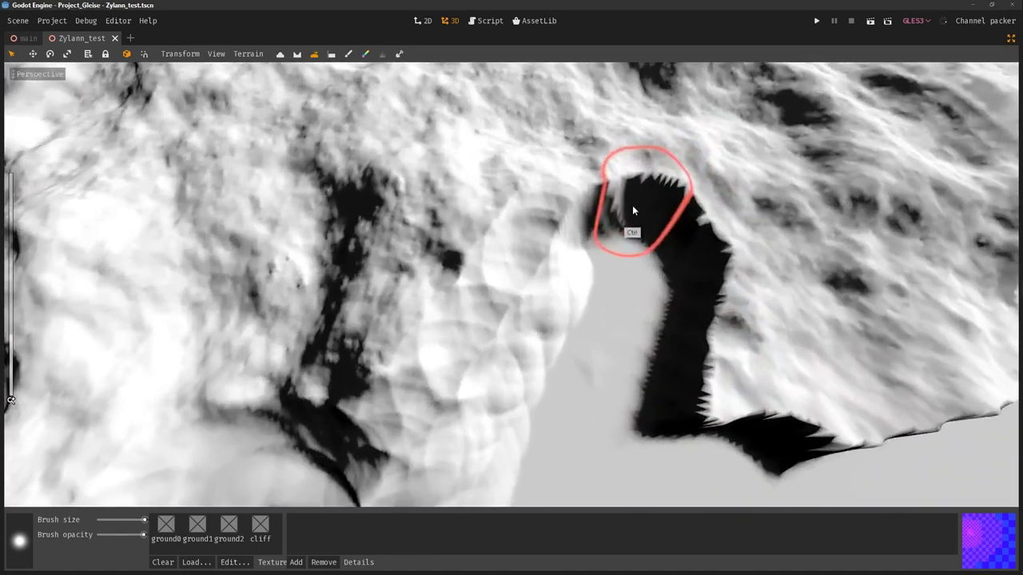
pyautogui.scroll(-5, 624, 195)
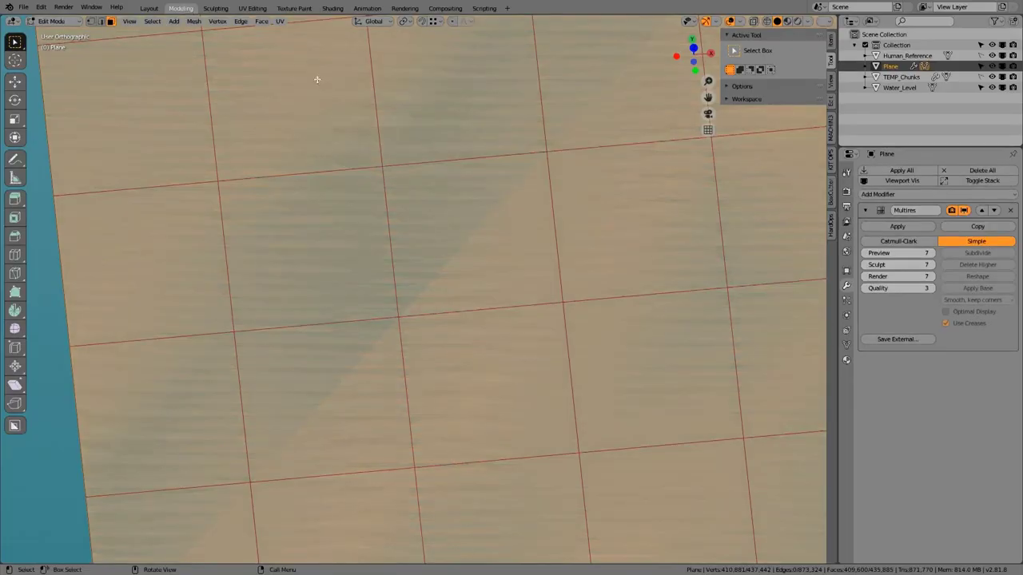
# - Switch the Plane to Object Mode and show its Chunk_5001–Chunk_5005 material slots
pyautogui.scroll(-4, 389, 171)
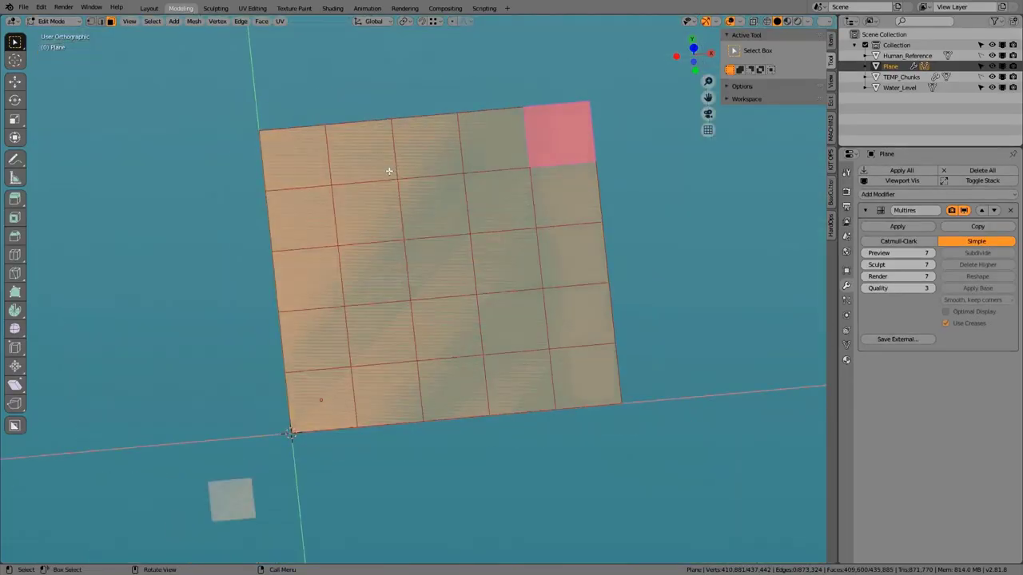
pyautogui.scroll(-3, 389, 170)
pyautogui.moveTo(389, 170); pyautogui.dragTo(419, 267, button='middle')
pyautogui.scroll(3, 422, 270)
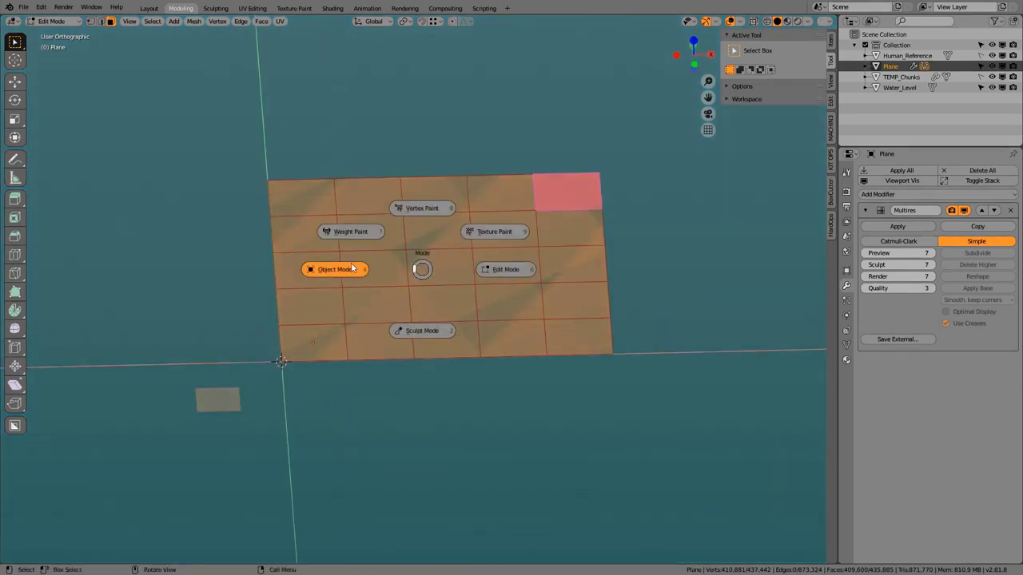
pyautogui.click(390, 246)
pyautogui.scroll(3, 440, 230)
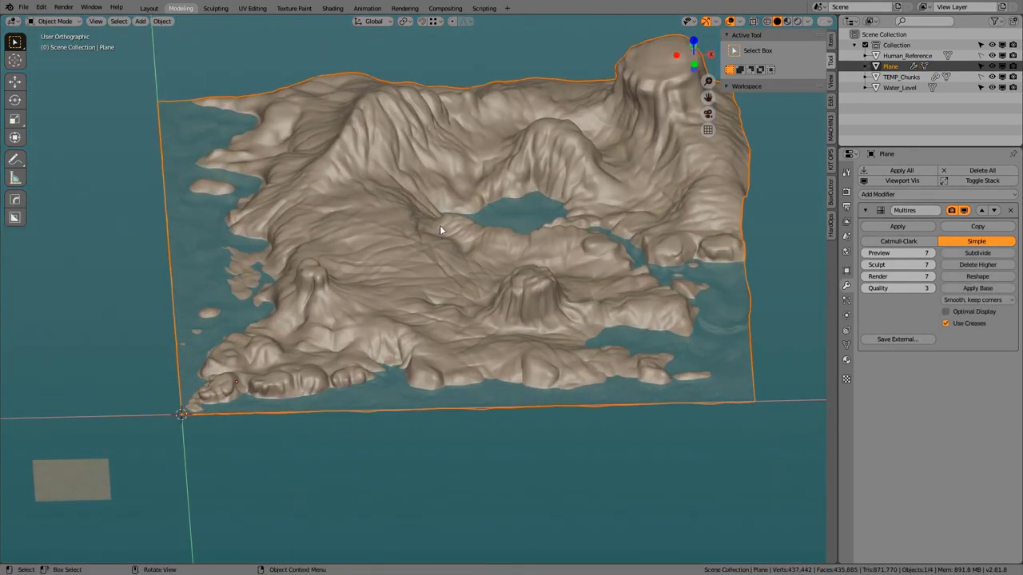
pyautogui.click(846, 360)
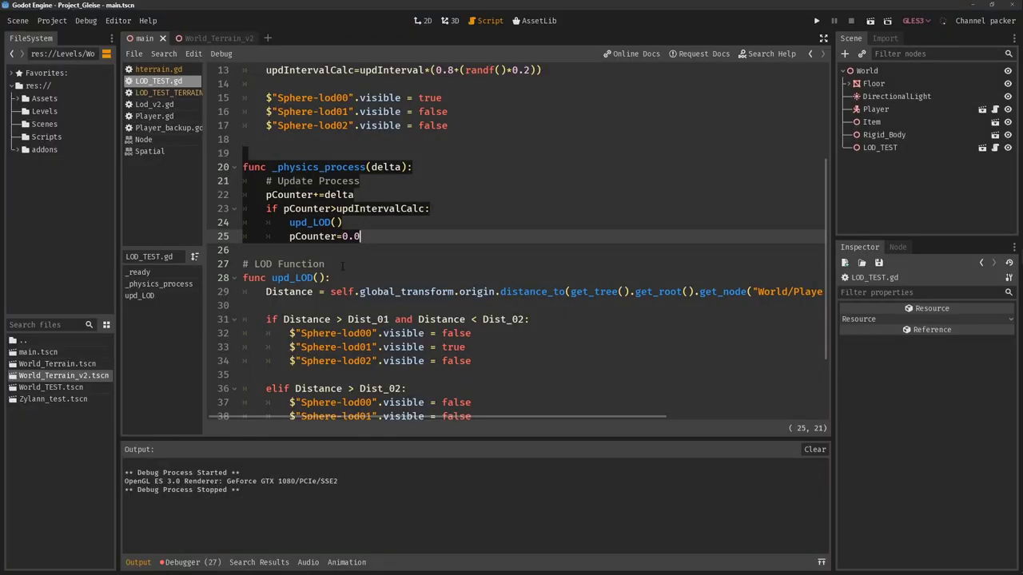
# - Jump to the upd_LOD function in LOD_TEST.gd, then view World_Terrain_v2's sand-and-grass terrain
pyautogui.scroll(-2, 342, 266)
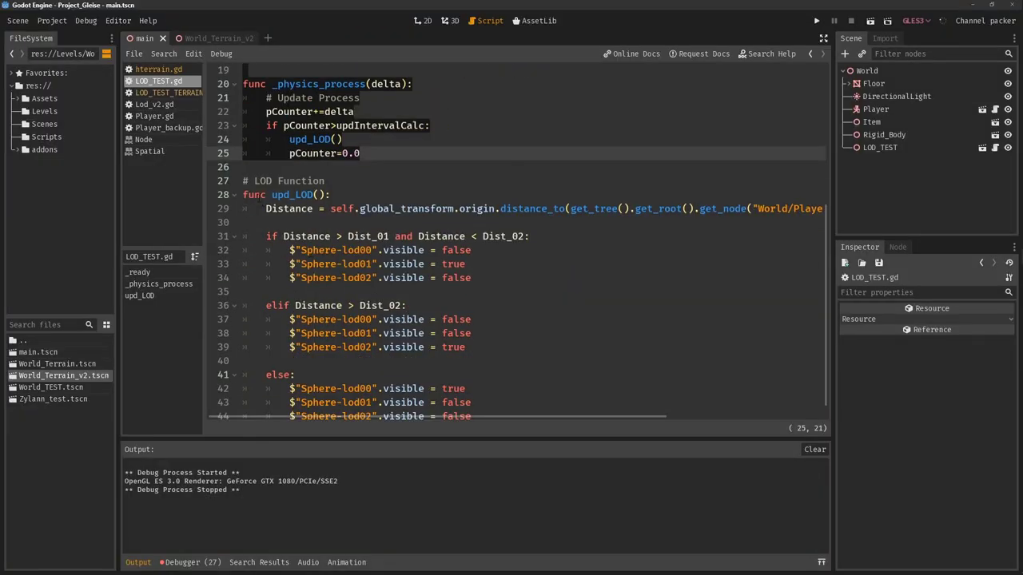
pyautogui.click(246, 194)
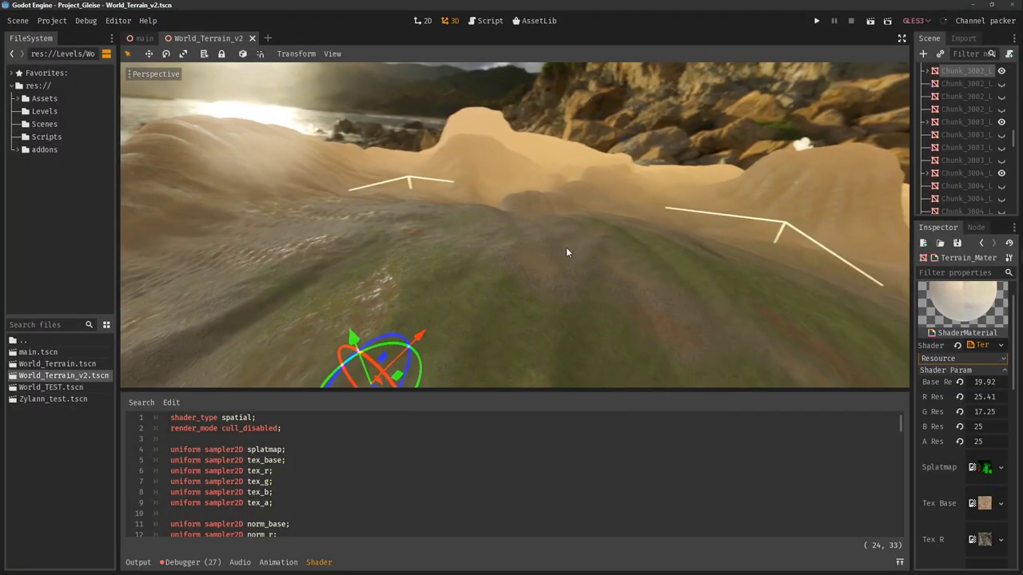
pyautogui.moveTo(565, 253); pyautogui.dragTo(571, 265, button='middle')
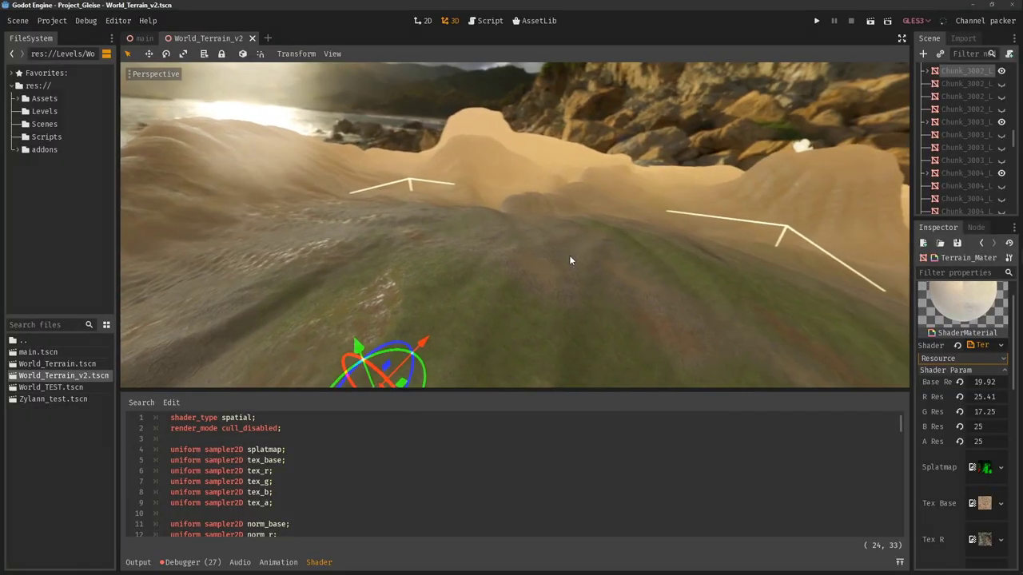
# - Maximize the terrain shader panel and select the splatmap and texture sampler uniforms on lines 4–9
pyautogui.moveTo(567, 252); pyautogui.dragTo(503, 262, button='middle')
pyautogui.hotkey('shift', 'F12')
pyautogui.click(439, 124)
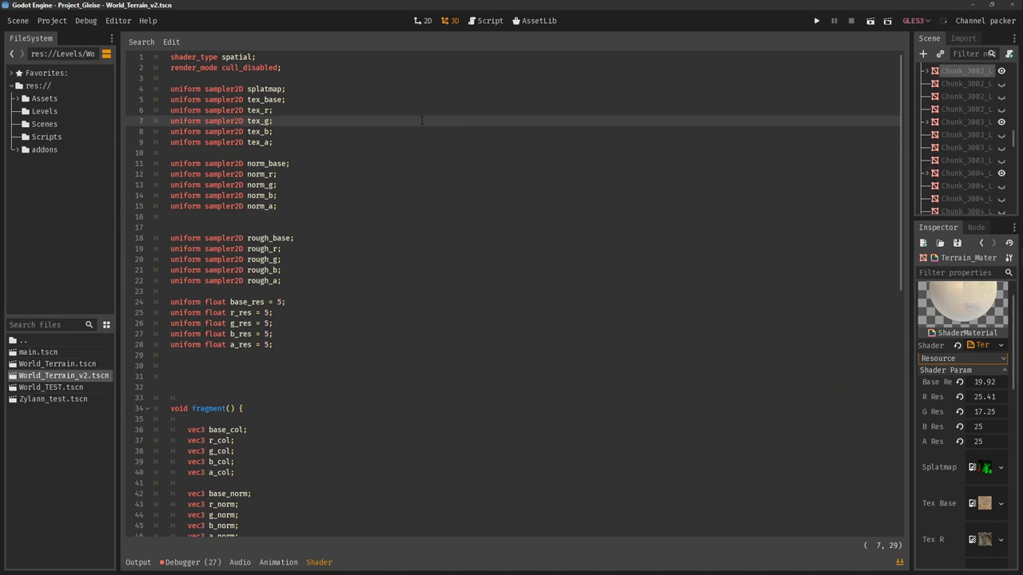
pyautogui.moveTo(369, 79); pyautogui.dragTo(378, 147)
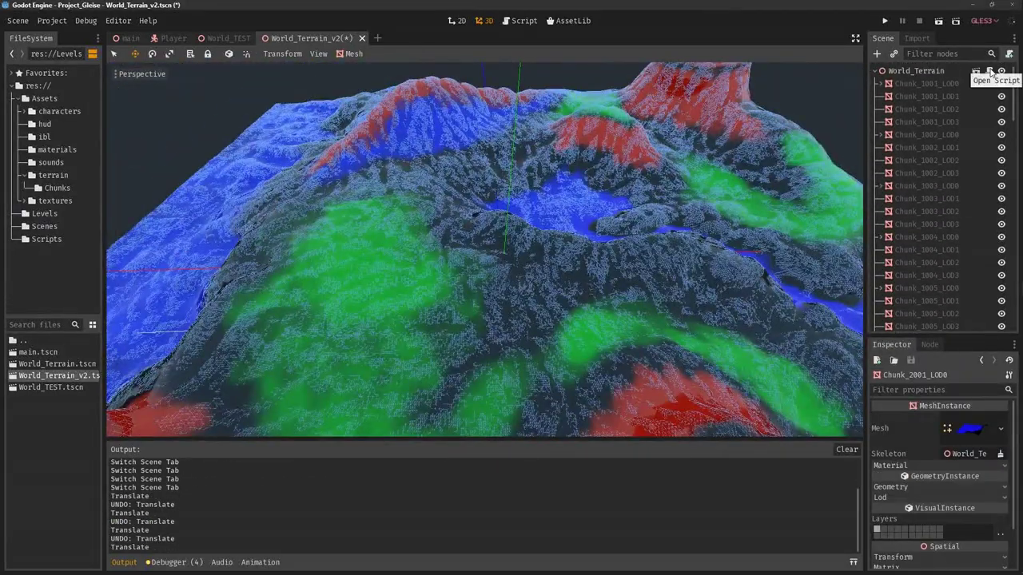
# - Open the terrain's LOD_TEST_TERRAIN.gd script and save the World_Terrain_v2 scene
pyautogui.click(991, 72)
pyautogui.click(567, 143)
pyautogui.hotkey('ctrl', 's')
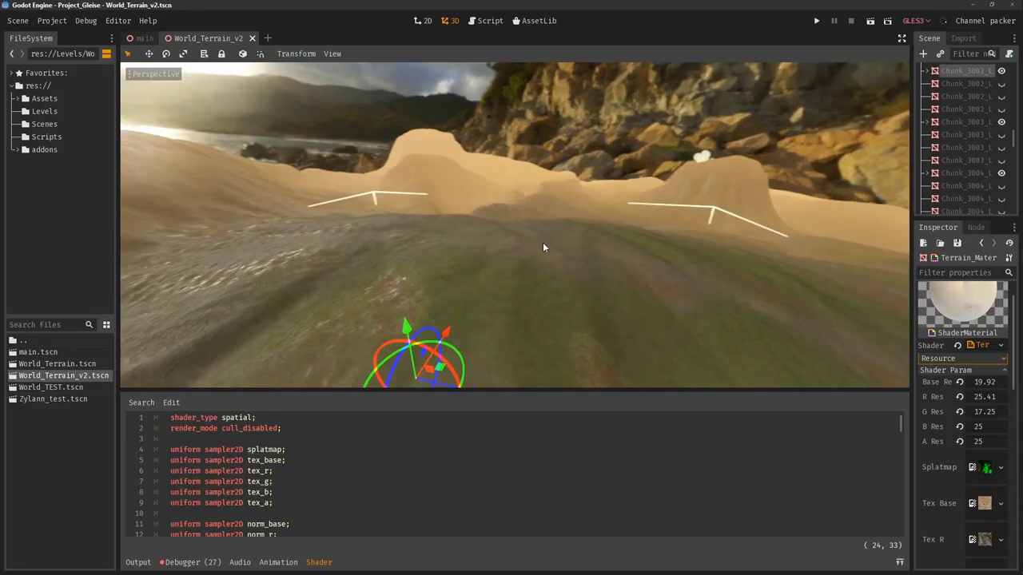
# - Maximize the shader panel again and select the texture sampler uniforms on lines 4–9
pyautogui.hotkey('shift', 'F12')
pyautogui.moveTo(164, 89); pyautogui.dragTo(378, 146)
pyautogui.scroll(-10, 378, 146)
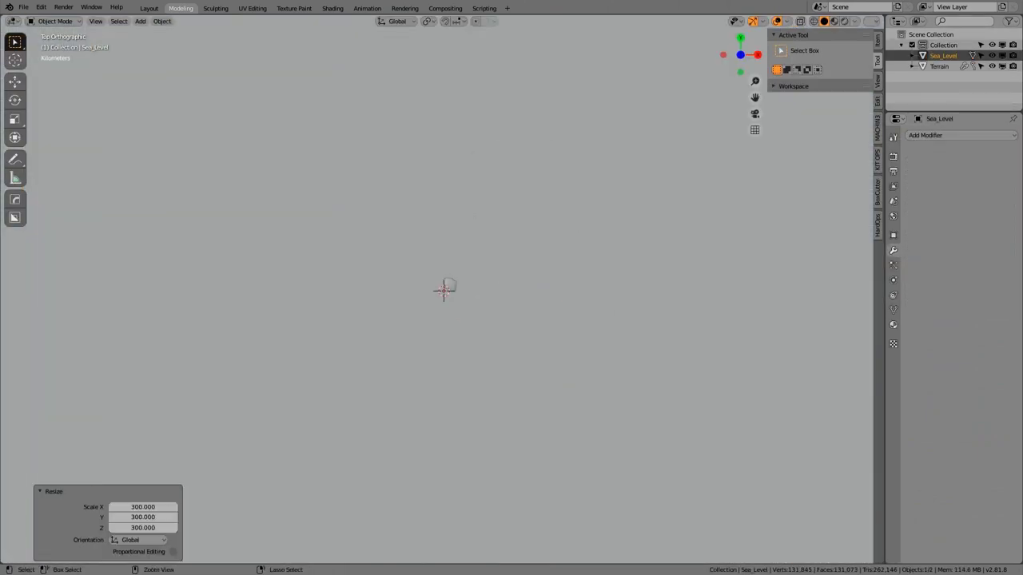
# - Orbit around the sculpted Terrain landmasses rising above the Sea_Level plane
pyautogui.scroll(5, 480, 263)
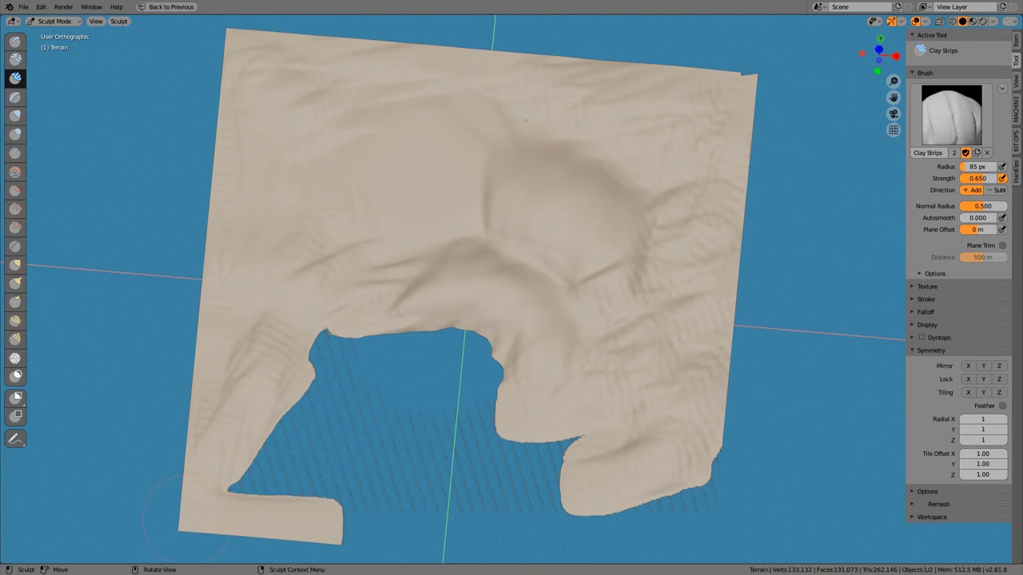
pyautogui.moveTo(524, 119); pyautogui.dragTo(437, 83, button='middle')
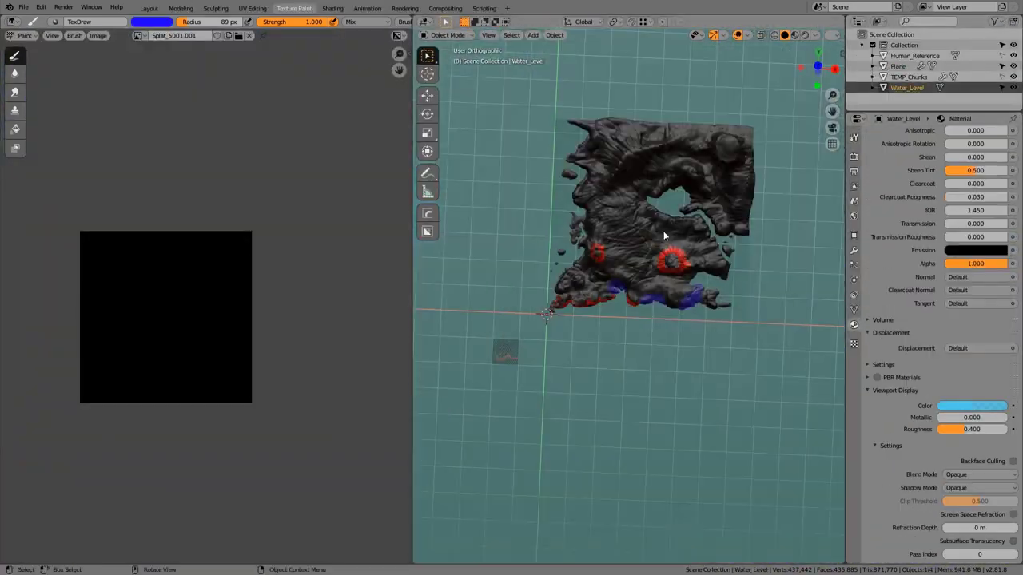
# - Bring up the paint brush settings and choose Mix as the blend mode
pyautogui.scroll(5, 637, 256)
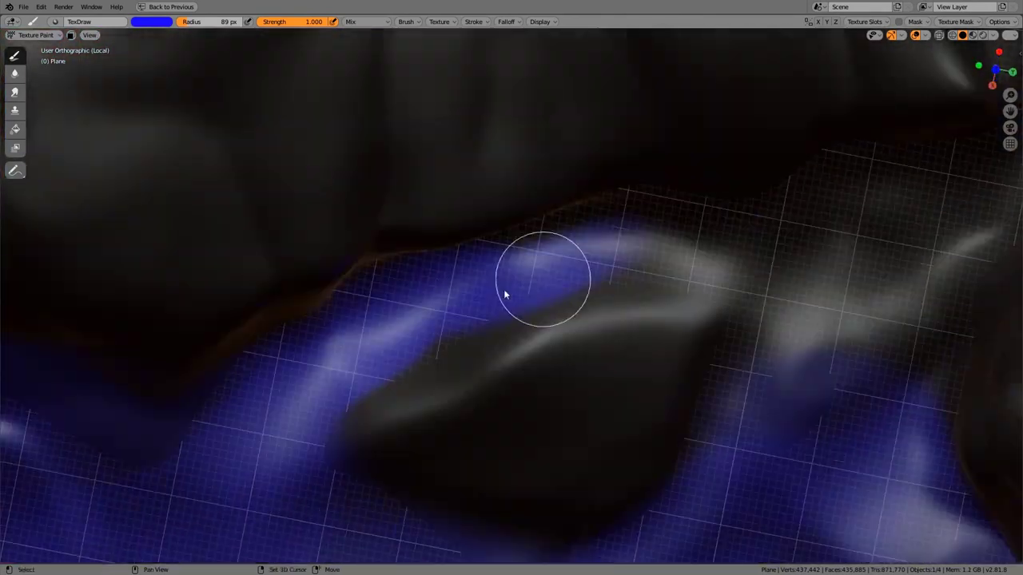
pyautogui.rightClick(279, 449)
pyautogui.click(280, 450)
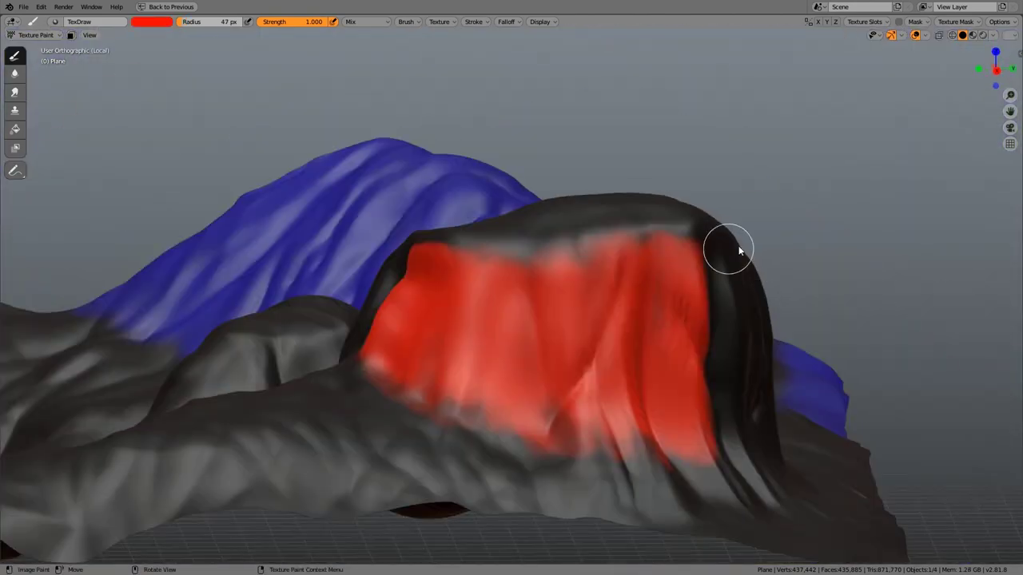
# - Paint a green patch on the terrain and accept Godot's reimport of the updated assets
pyautogui.moveTo(739, 251)
pyautogui.mouseDown(button='middle')
pyautogui.moveTo(592, 351)
pyautogui.moveTo(808, 229)
pyautogui.moveTo(731, 228)
pyautogui.moveTo(666, 389)
pyautogui.moveTo(817, 269)
pyautogui.moveTo(829, 309)
pyautogui.moveTo(842, 309)
pyautogui.moveTo(703, 177)
pyautogui.moveTo(514, 292)
pyautogui.moveTo(450, 379)
pyautogui.moveTo(570, 288)
pyautogui.moveTo(669, 321)
pyautogui.moveTo(584, 327)
pyautogui.moveTo(679, 256)
pyautogui.moveTo(847, 178)
pyautogui.mouseUp(button='middle')
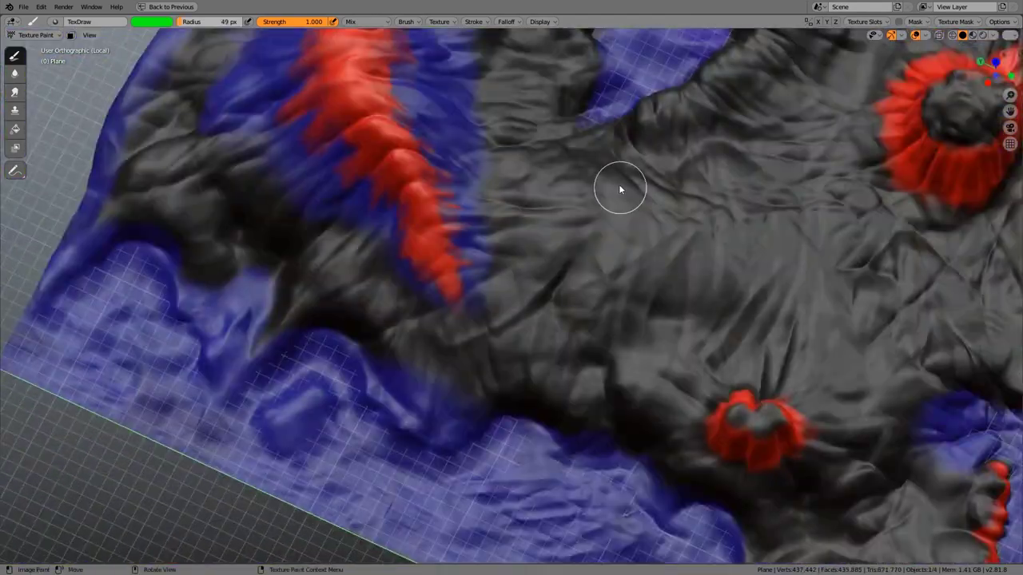
pyautogui.moveTo(618, 184)
pyautogui.mouseDown(button='middle')
pyautogui.moveTo(592, 292)
pyautogui.moveTo(556, 241)
pyautogui.moveTo(556, 323)
pyautogui.moveTo(577, 285)
pyautogui.moveTo(537, 267)
pyautogui.moveTo(517, 281)
pyautogui.moveTo(642, 238)
pyautogui.mouseUp(button='middle')
pyautogui.rightClick(578, 284)
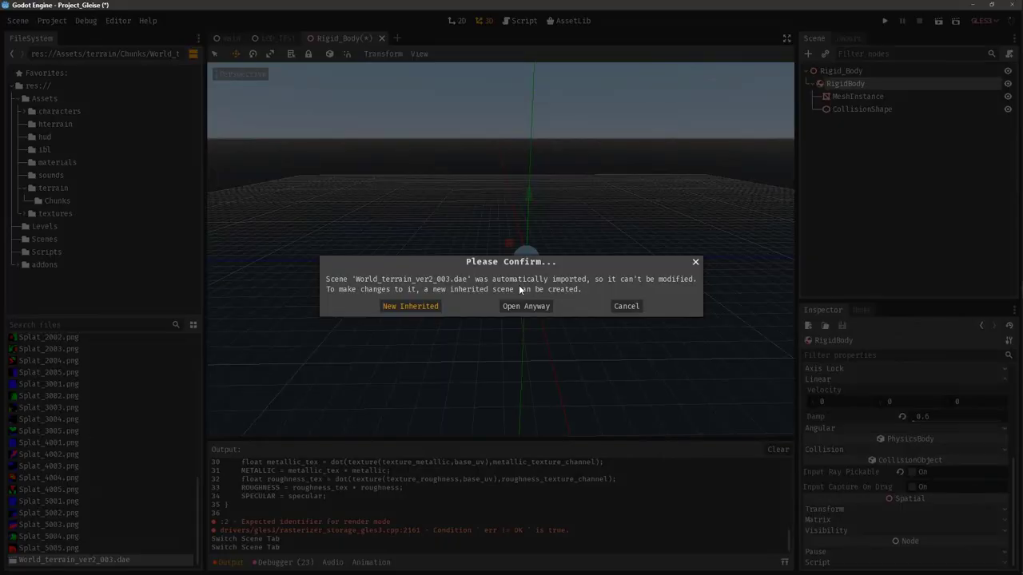
pyautogui.click(524, 305)
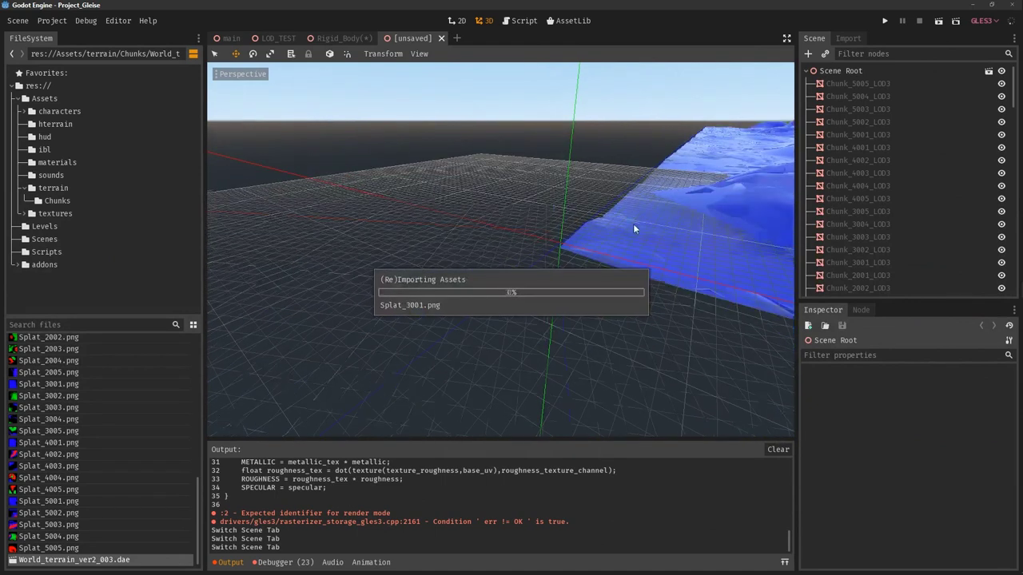
# - Orbit the viewport to inspect the reimported chunks showing red cliffs over blue lowlands
pyautogui.moveTo(633, 224); pyautogui.dragTo(561, 225, button='middle')
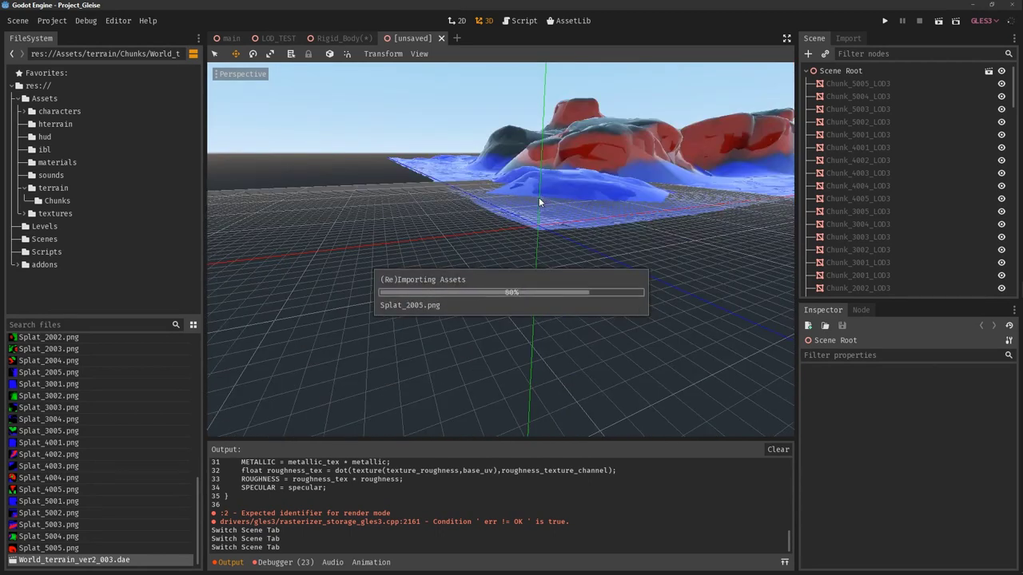
pyautogui.moveTo(539, 196); pyautogui.dragTo(561, 222, button='middle')
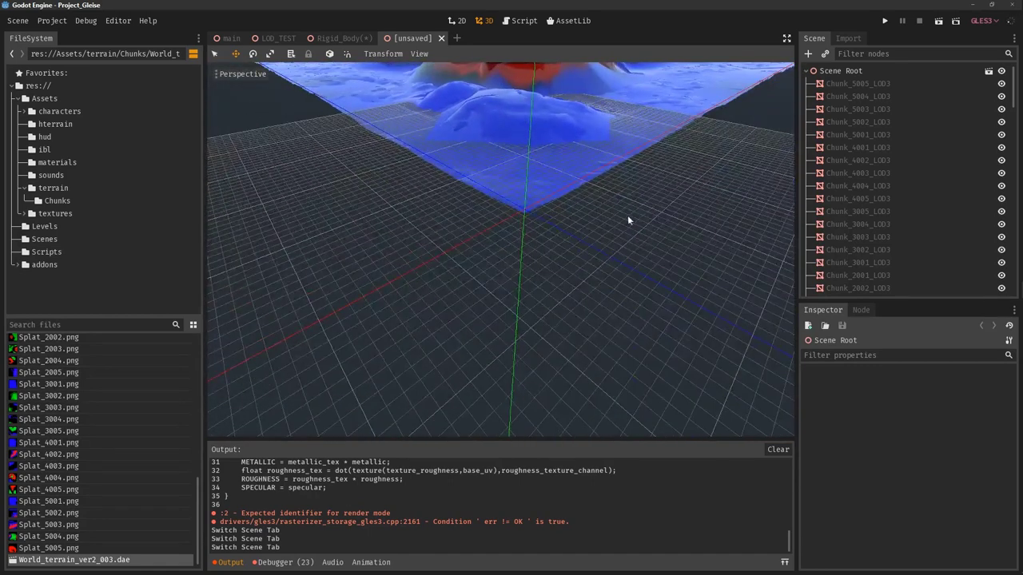
pyautogui.moveTo(600, 230); pyautogui.dragTo(610, 192, button='middle')
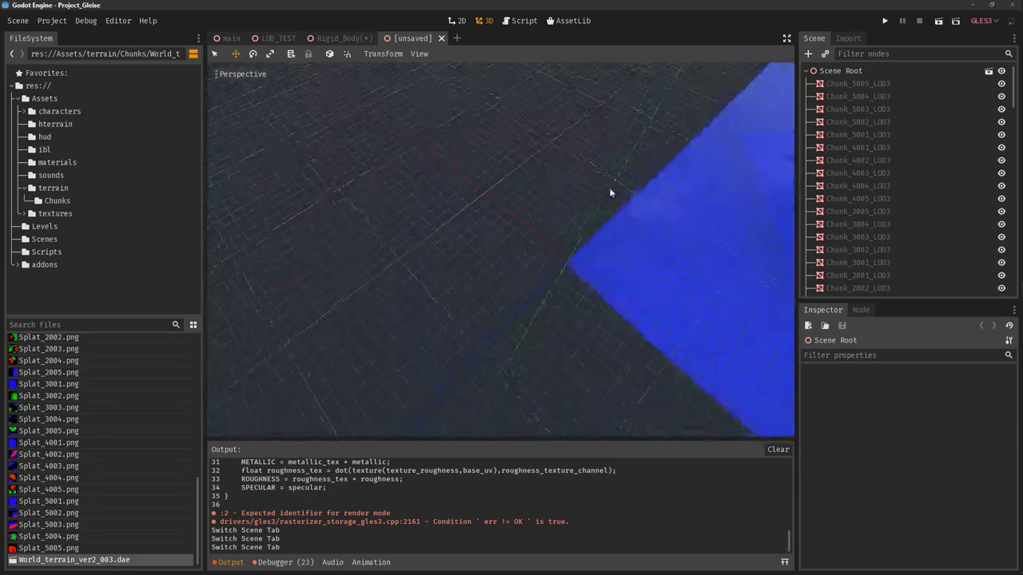
# - Back in Blender, select the bottom terrain copy Plane.004 below the LOD2 collection
pyautogui.hotkey('alt', 'Tab')
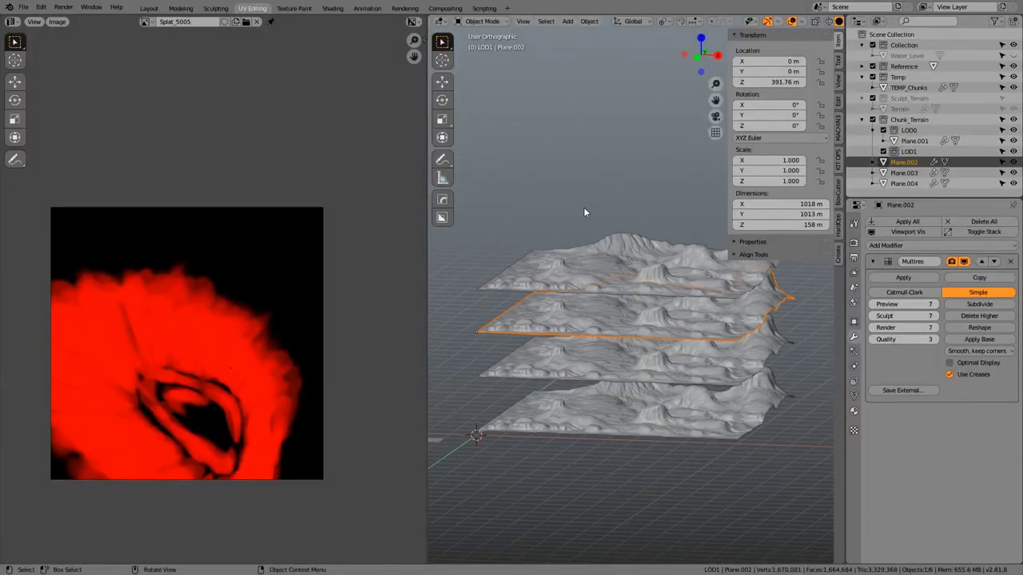
pyautogui.click(909, 184)
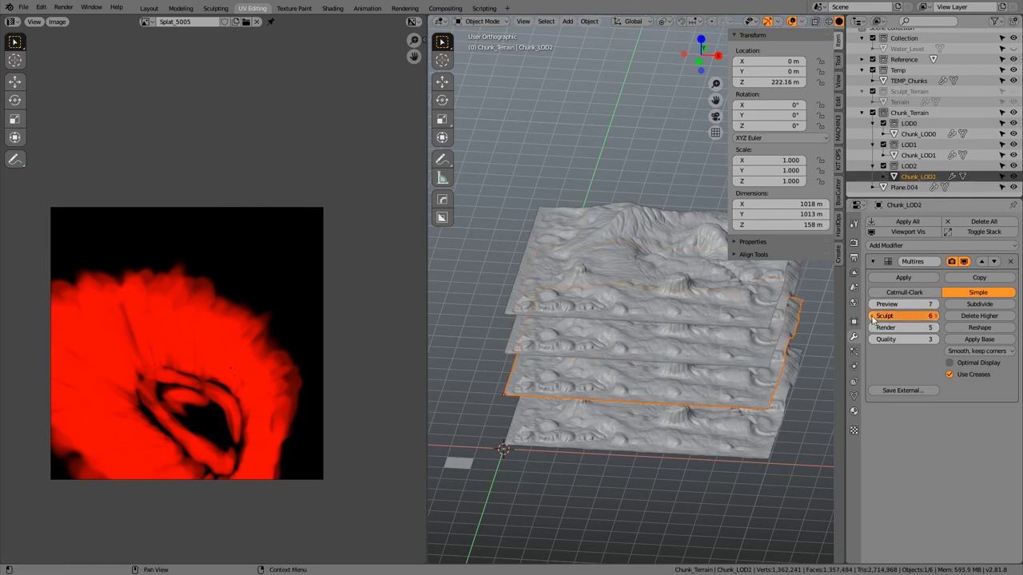
pyautogui.click(903, 187)
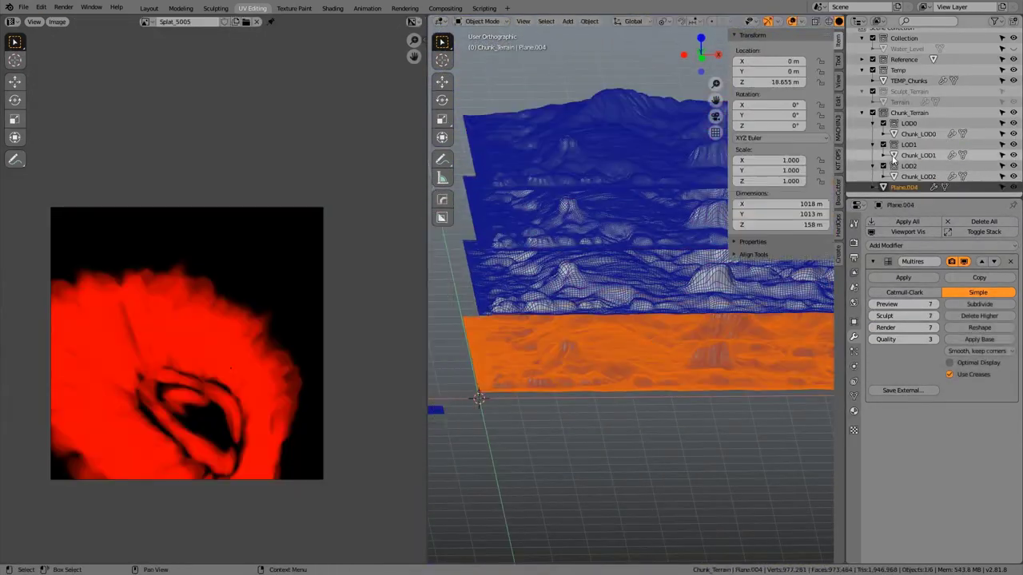
pyautogui.hotkey('alt', 'a')
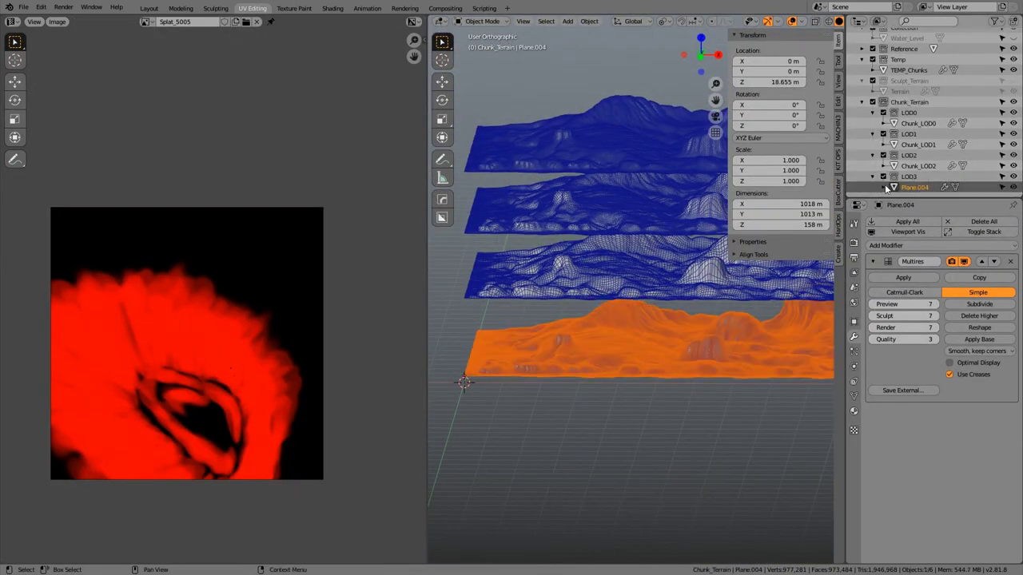
# - Lower Chunk_LOD3's Multires preview to 4 and move it down to Location Z 0
pyautogui.hotkey('ctrl', 'z')
pyautogui.hotkey('ctrl', 'z')
pyautogui.hotkey('ctrl', 'z')
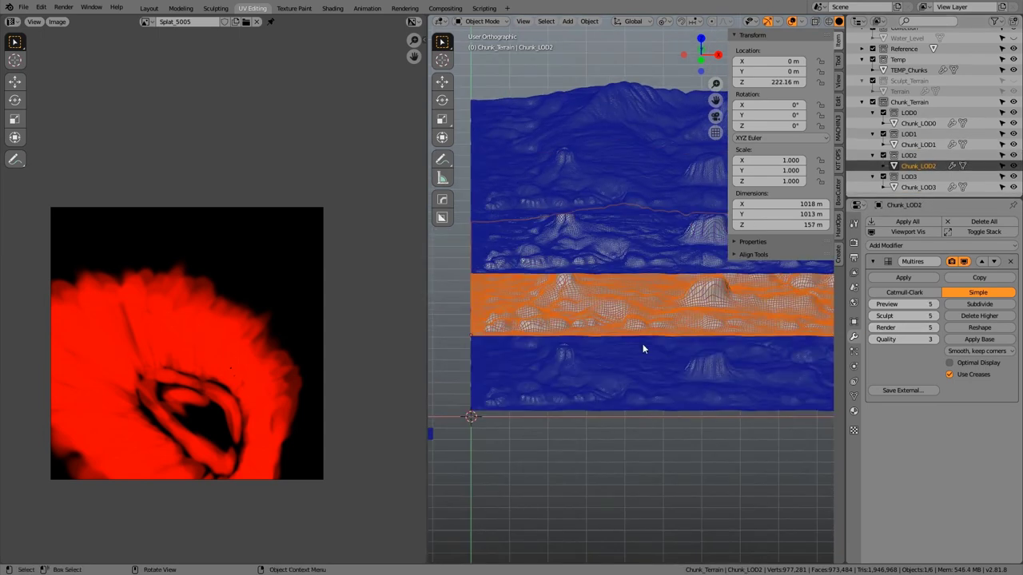
pyautogui.scroll(5, 625, 394)
pyautogui.scroll(-6, 626, 394)
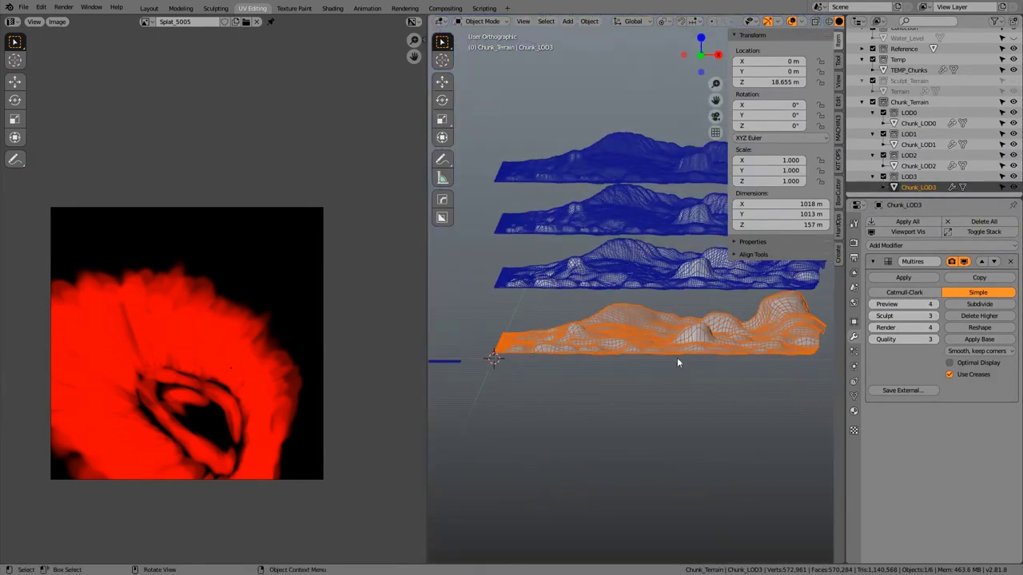
pyautogui.press('KP_1')
pyautogui.press('g')
pyautogui.press('z')
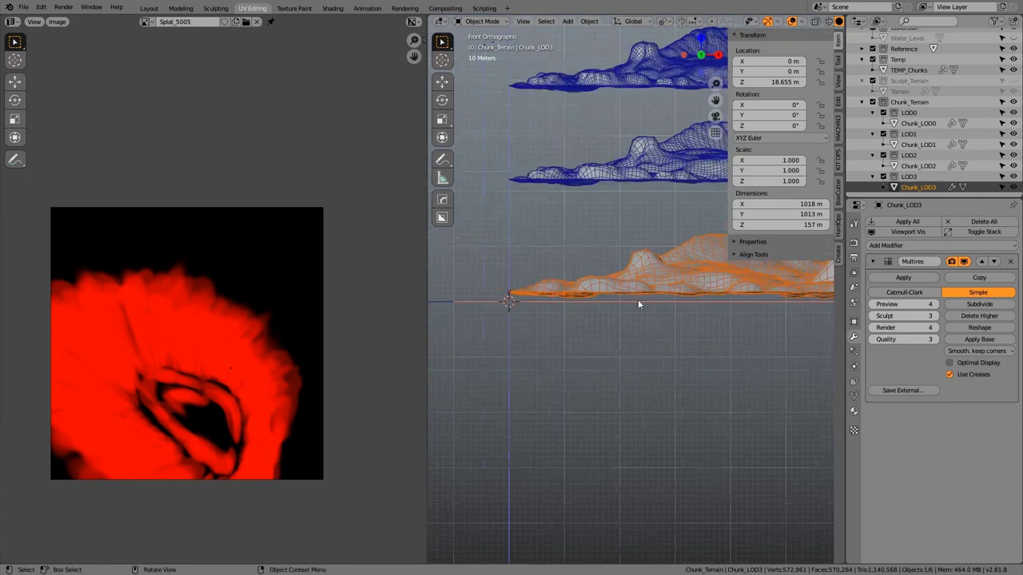
pyautogui.keyDown('ctrl'); pyautogui.click(634, 303); pyautogui.keyUp('ctrl')
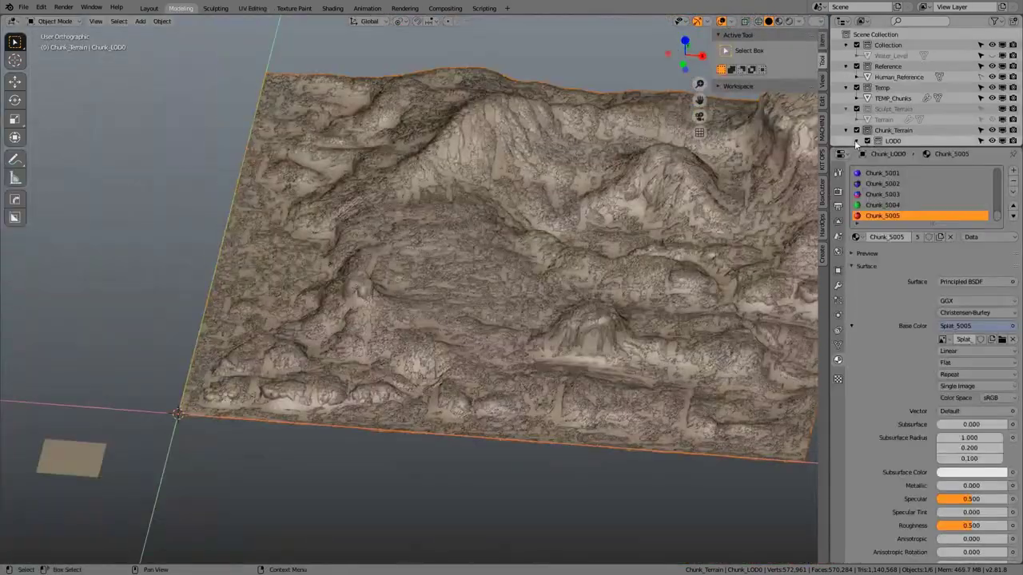
# - In the Modeling workspace, separate the selected grid faces into their own terrain chunk
pyautogui.click(846, 67)
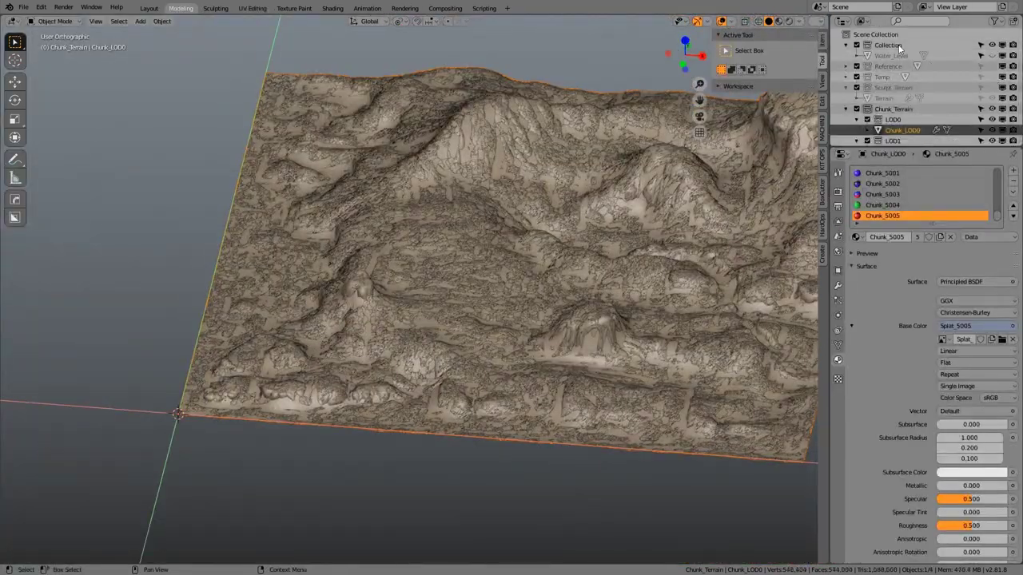
pyautogui.scroll(-3, 944, 125)
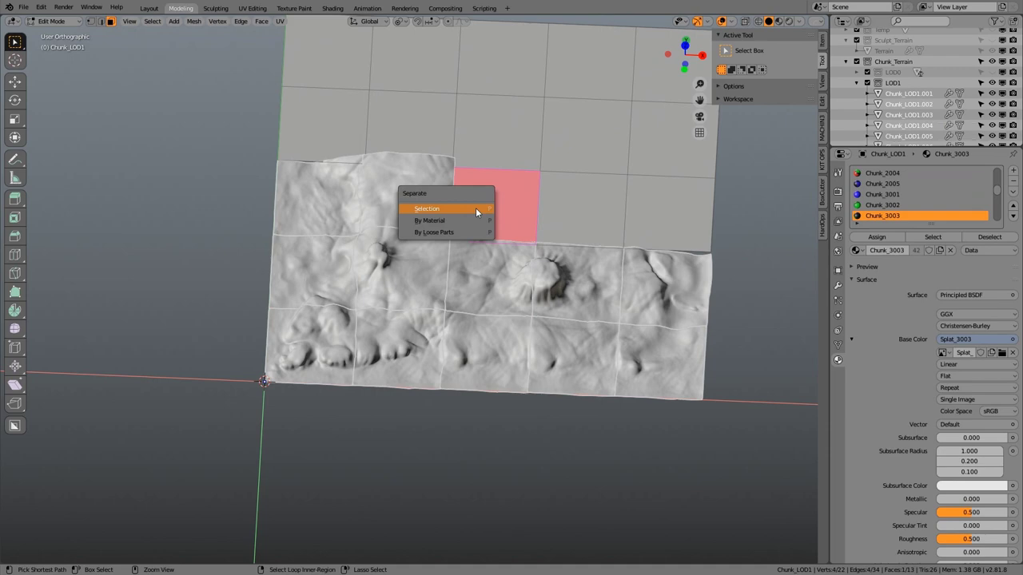
pyautogui.click(475, 208)
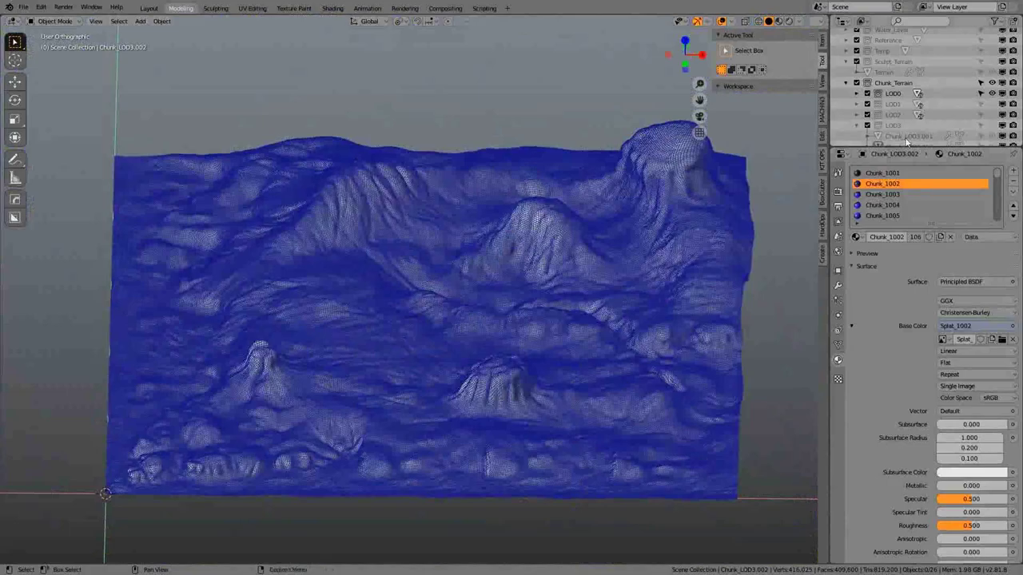
# - Remove the unused material slots from the terrain chunk at the origin corner
pyautogui.scroll(5, 519, 280)
pyautogui.moveTo(519, 280); pyautogui.dragTo(388, 360, button='middle')
pyautogui.click(388, 360)
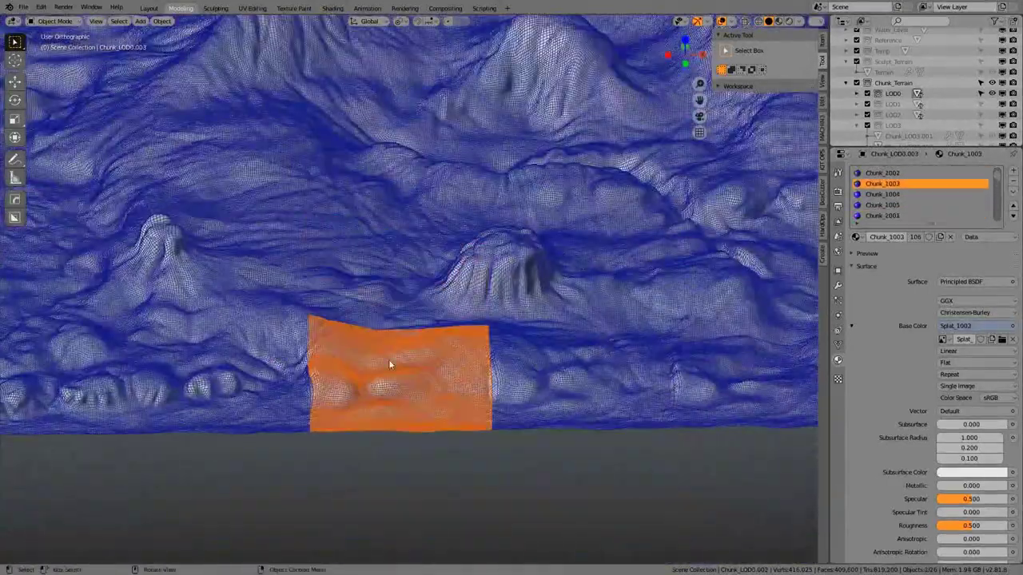
pyautogui.scroll(-5, 389, 360)
pyautogui.moveTo(439, 322); pyautogui.dragTo(222, 244, button='middle')
pyautogui.click(222, 244)
pyautogui.click(407, 56)
pyautogui.moveTo(462, 58); pyautogui.dragTo(560, 159, button='middle')
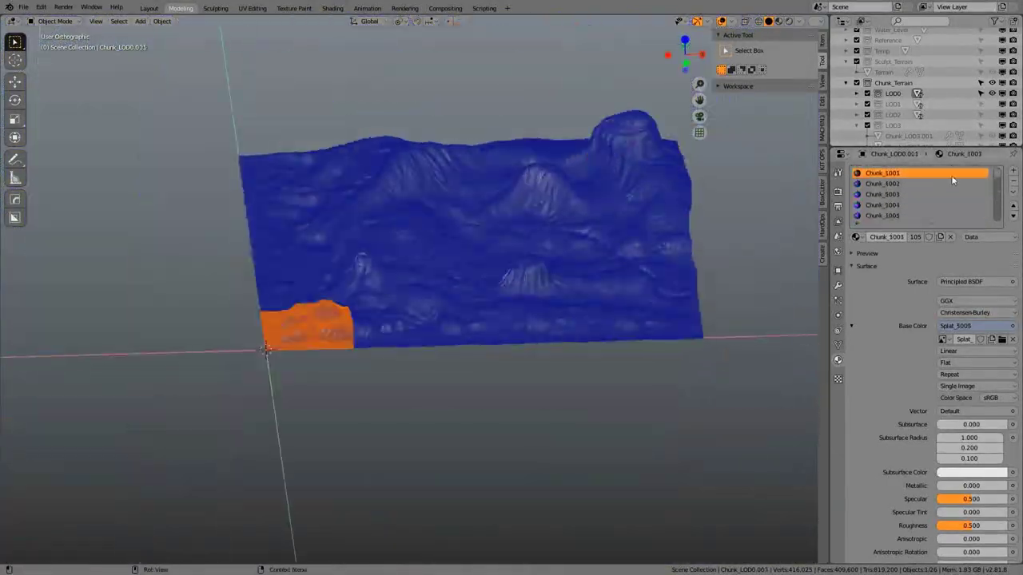
pyautogui.click(1012, 192)
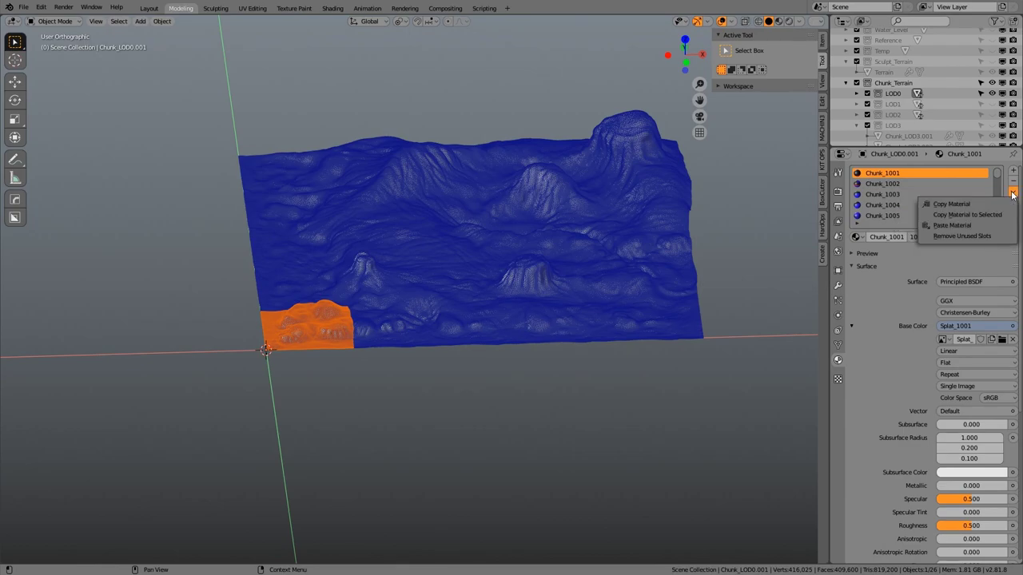
pyautogui.click(986, 236)
pyautogui.scroll(5, 400, 280)
# - Strip unused material slots from chunks such as Chunk_LOD0.003, Chunk_LOD0.018 and Chunk_LOD0.013
pyautogui.click(495, 344)
pyautogui.moveTo(495, 343); pyautogui.dragTo(671, 359, button='middle')
pyautogui.click(671, 360)
pyautogui.scroll(3, 671, 359)
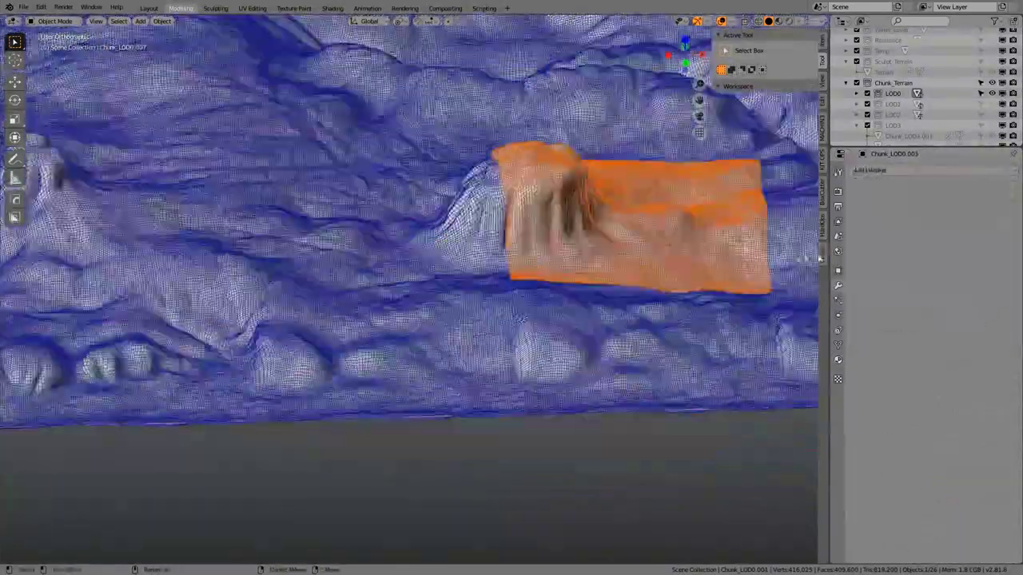
pyautogui.click(160, 240)
pyautogui.moveTo(399, 280); pyautogui.dragTo(440, 200, button='middle')
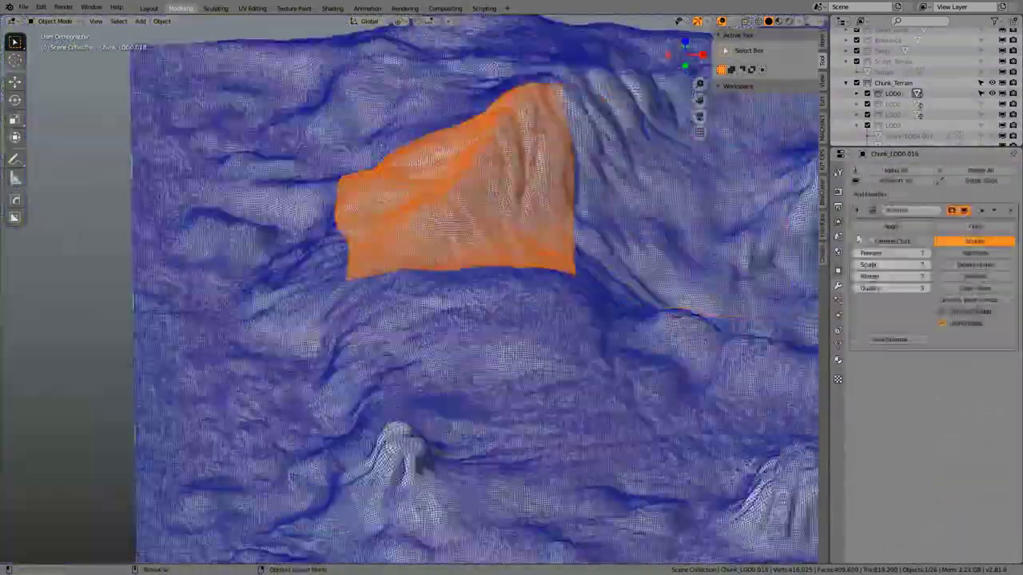
pyautogui.moveTo(399, 304); pyautogui.dragTo(239, 344, button='middle')
pyautogui.click(395, 304)
pyautogui.click(240, 344)
pyautogui.click(838, 359)
pyautogui.click(1013, 192)
pyautogui.click(974, 240)
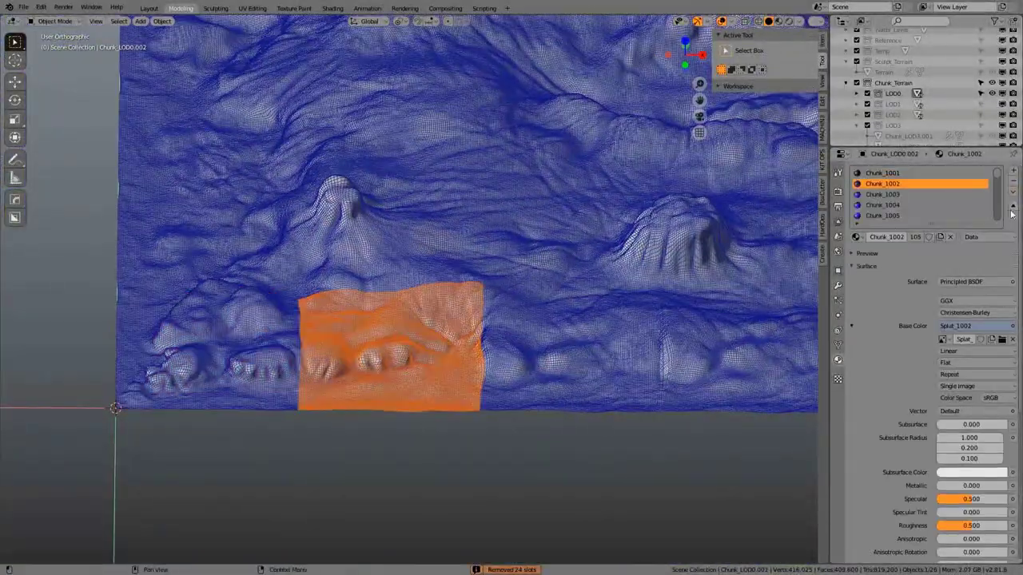
# - Remove unused material slots from Chunk_LOD0.007 and Chunk_LOD0.014
pyautogui.click(1013, 192)
pyautogui.click(653, 262)
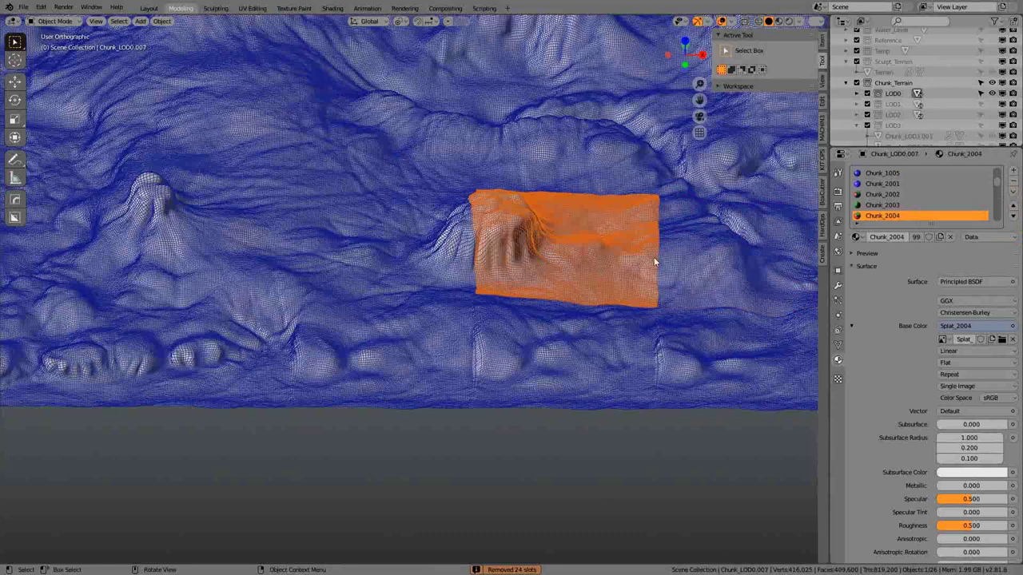
pyautogui.moveTo(654, 262); pyautogui.dragTo(559, 240, button='middle')
pyautogui.scroll(-3, 559, 240)
pyautogui.click(1013, 191)
pyautogui.click(667, 271)
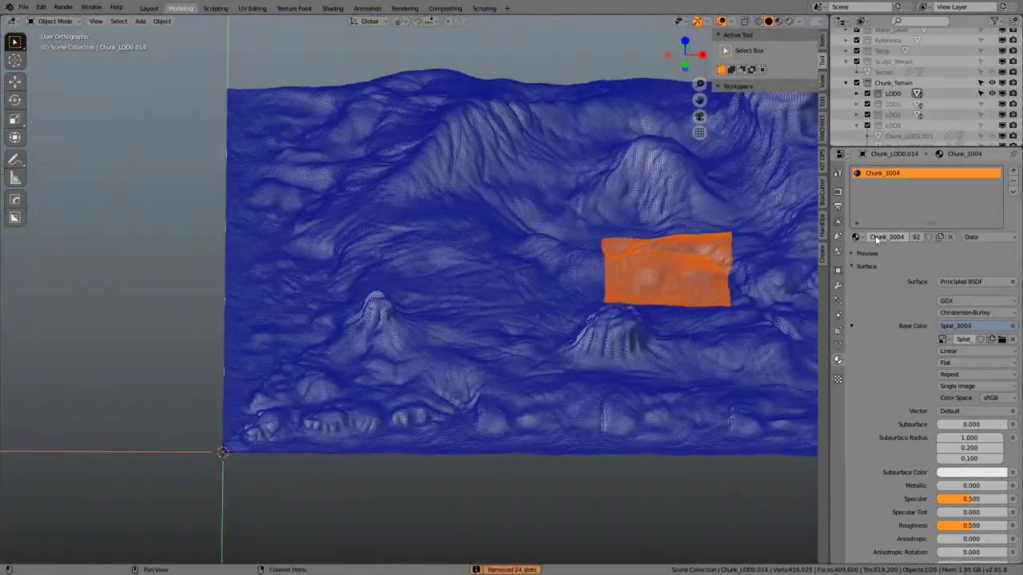
pyautogui.moveTo(791, 232); pyautogui.dragTo(636, 217, button='middle')
pyautogui.click(636, 217)
# - Clean unused material slots from Chunk_LOD0.022 and the neighbouring chunks
pyautogui.click(287, 212)
pyautogui.moveTo(273, 215); pyautogui.dragTo(399, 240, button='middle')
pyautogui.click(1013, 192)
pyautogui.click(405, 150)
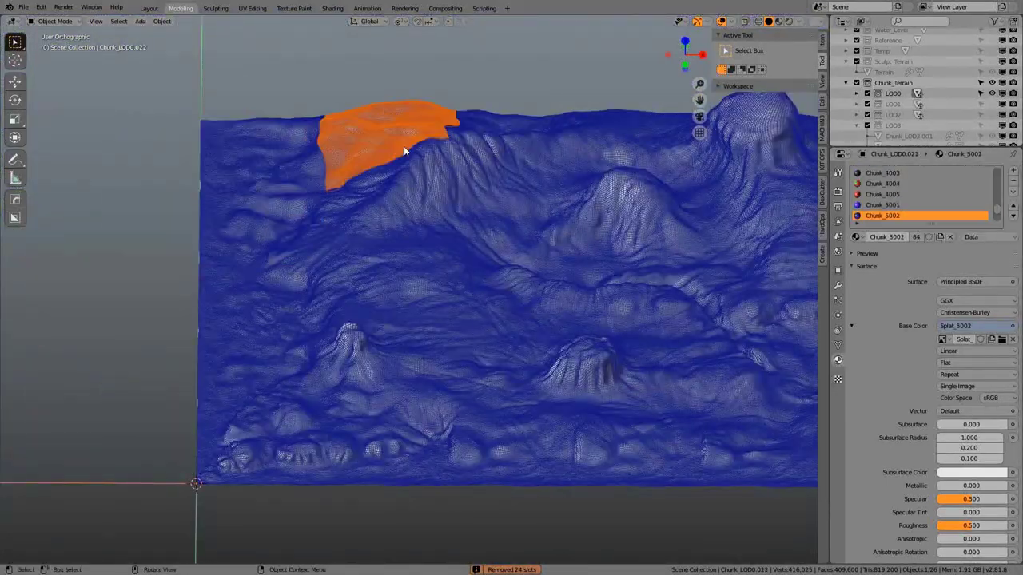
pyautogui.click(496, 144)
pyautogui.click(1013, 192)
pyautogui.moveTo(496, 240); pyautogui.dragTo(623, 240, button='middle')
pyautogui.click(655, 172)
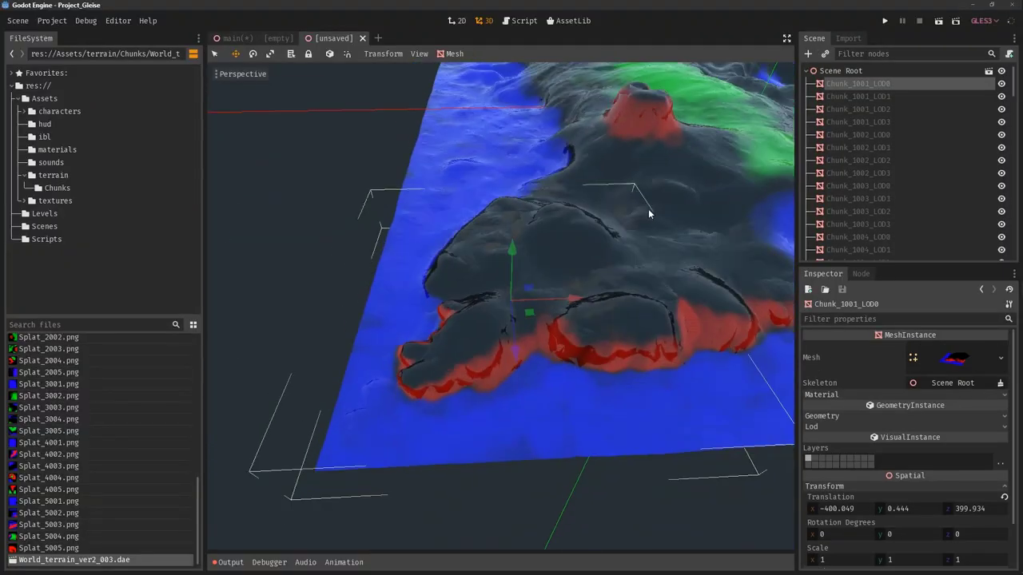
# - Give the LOD0 meshes trimesh static bodies and group Chunk_1001_LOD0–LOD3 under a Spatial node
pyautogui.click(449, 53)
pyautogui.click(498, 71)
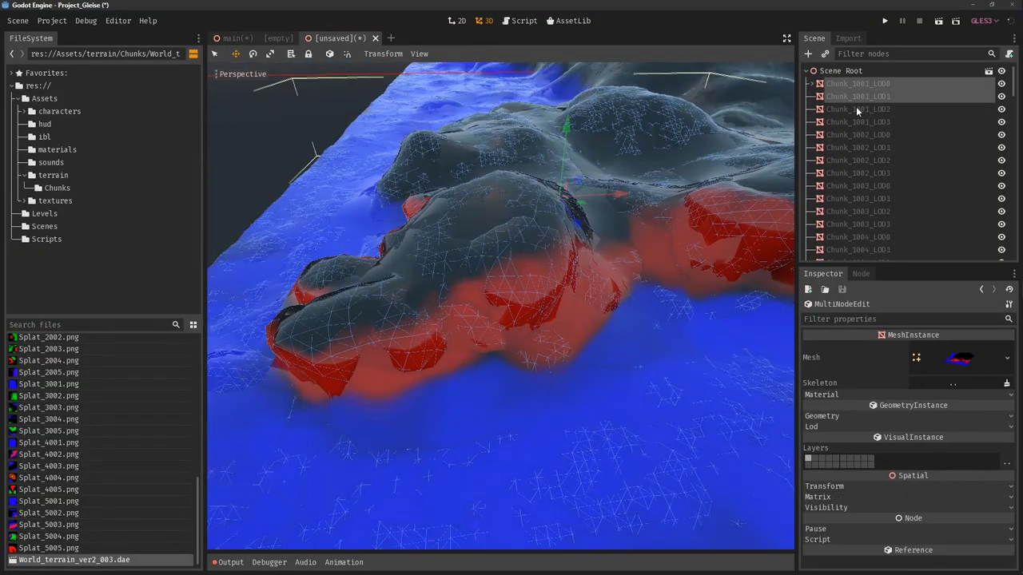
pyautogui.moveTo(856, 96); pyautogui.dragTo(875, 77)
pyautogui.click(873, 83)
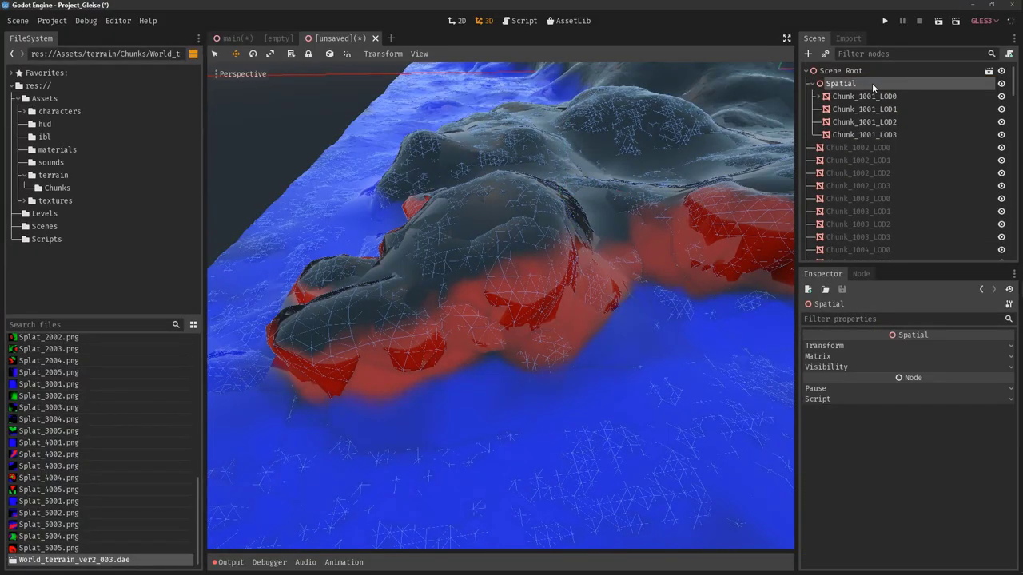
pyautogui.click(818, 96)
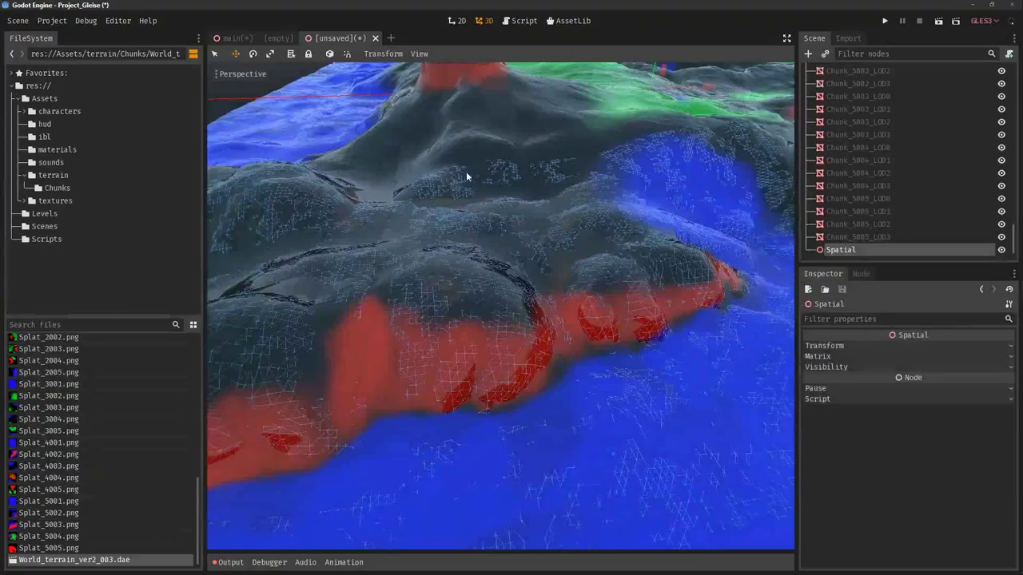
# - Rename the grouping node to Chunk_1001 and add a new Spatial node for the Chunk_1003 meshes
pyautogui.press('F2')
pyautogui.write('Chunk_1002')
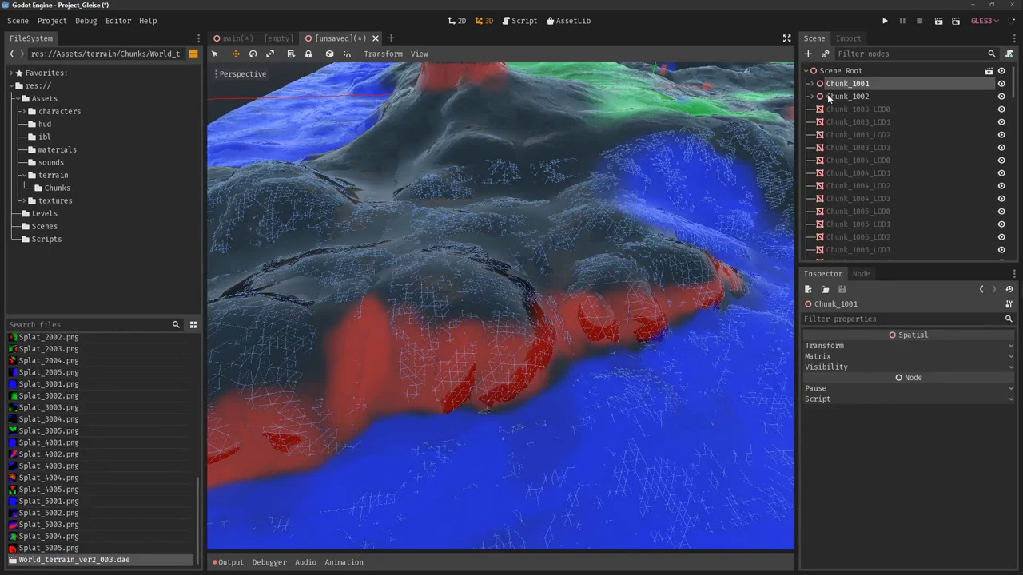
pyautogui.click(855, 108)
pyautogui.scroll(5, 633, 152)
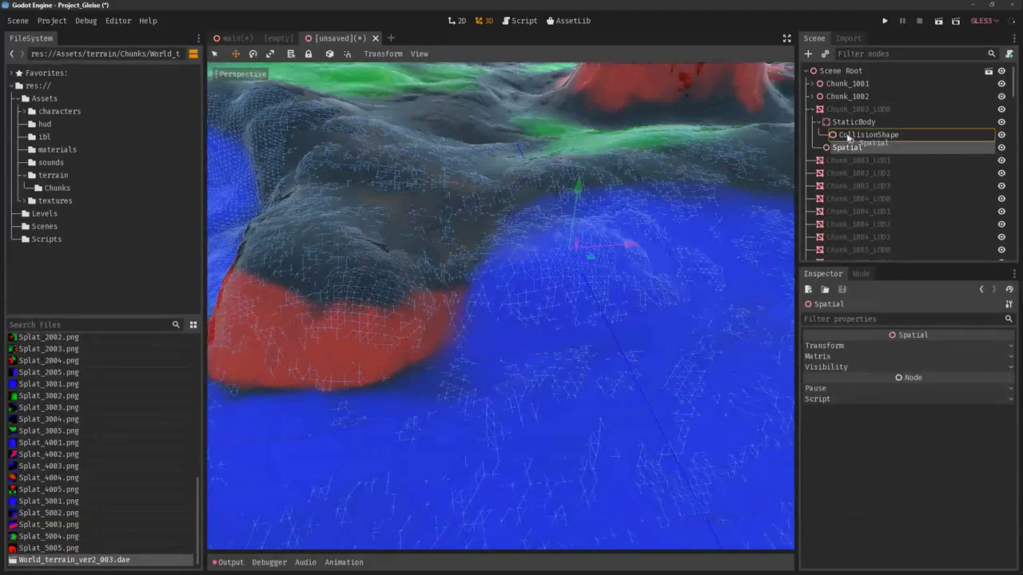
pyautogui.moveTo(848, 138); pyautogui.dragTo(848, 141)
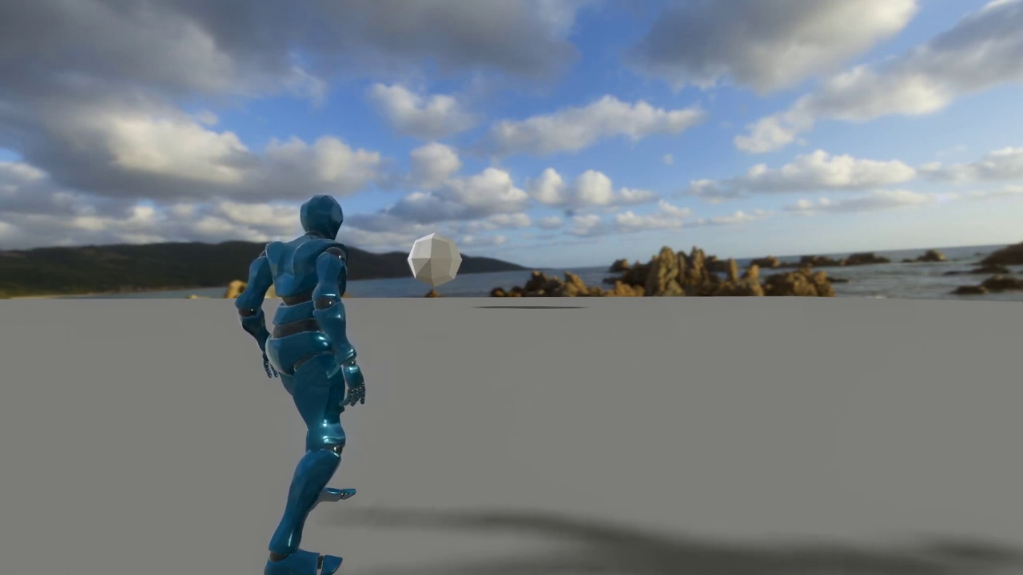
# - Run the character toward the floating sphere to watch its LOD switch, then stop the game
pyautogui.press('w')
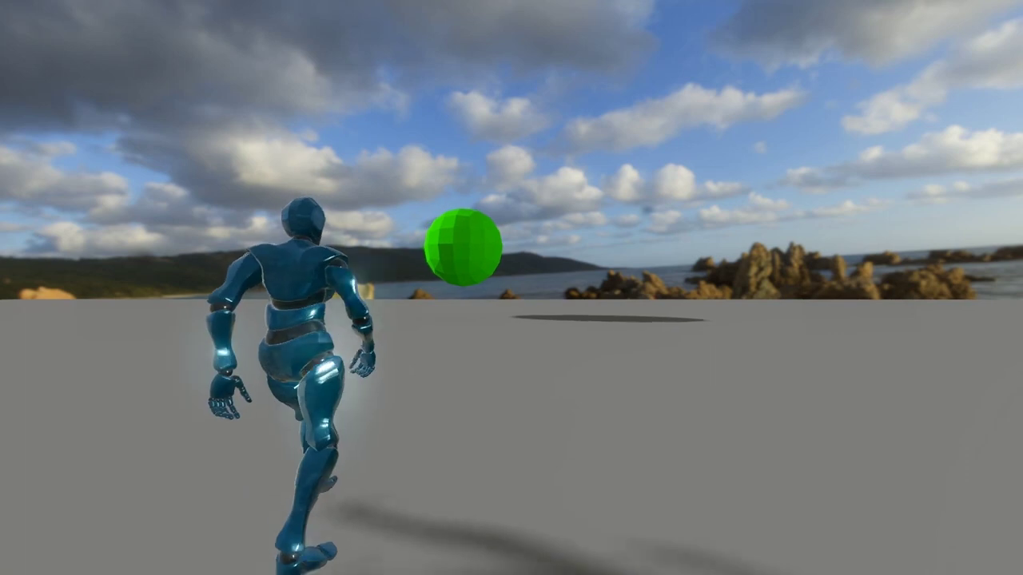
pyautogui.press('Escape')
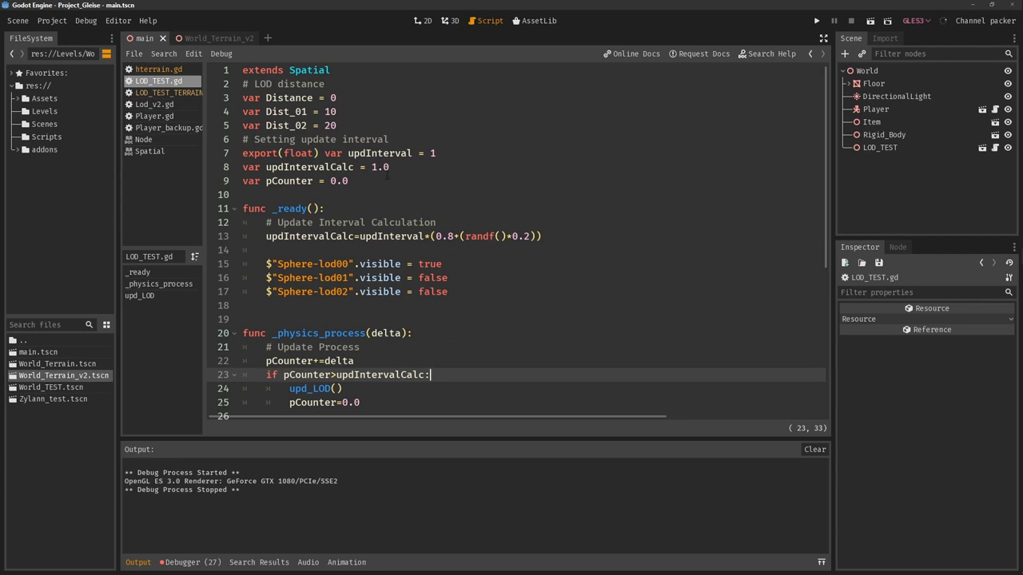
pyautogui.click(367, 112)
pyautogui.click(371, 128)
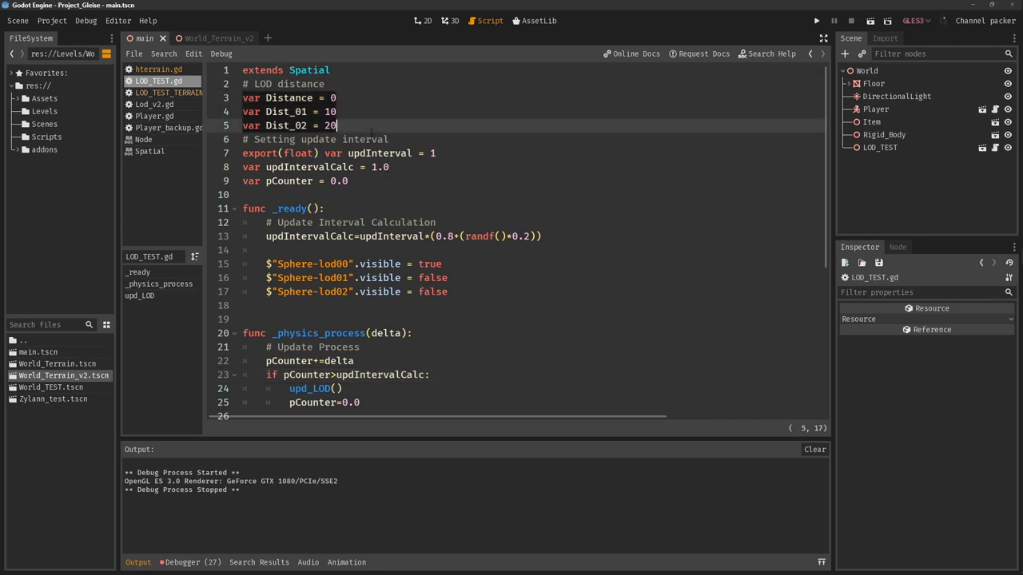
pyautogui.press('Up')
pyautogui.press('Up')
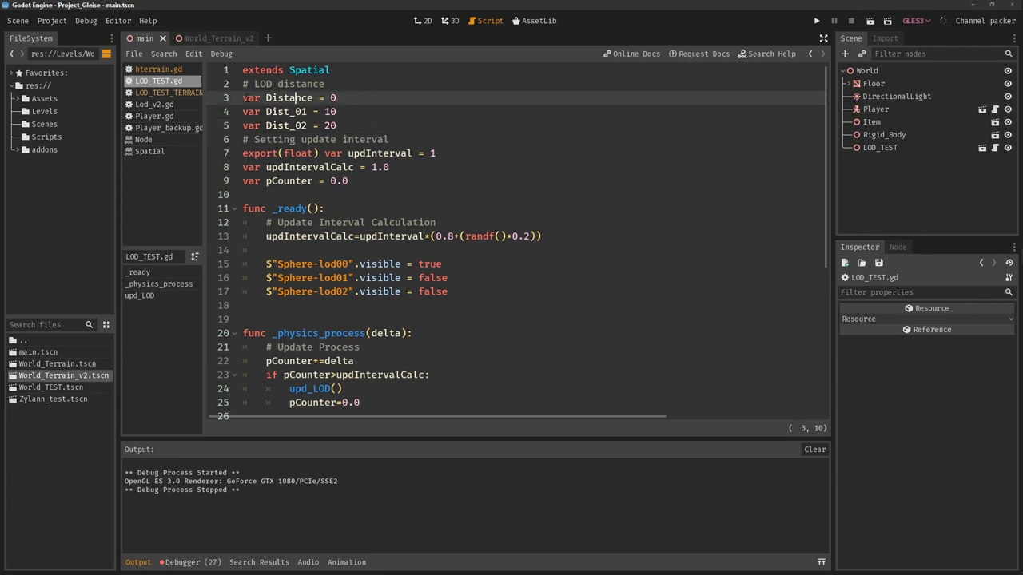
pyautogui.press('Down')
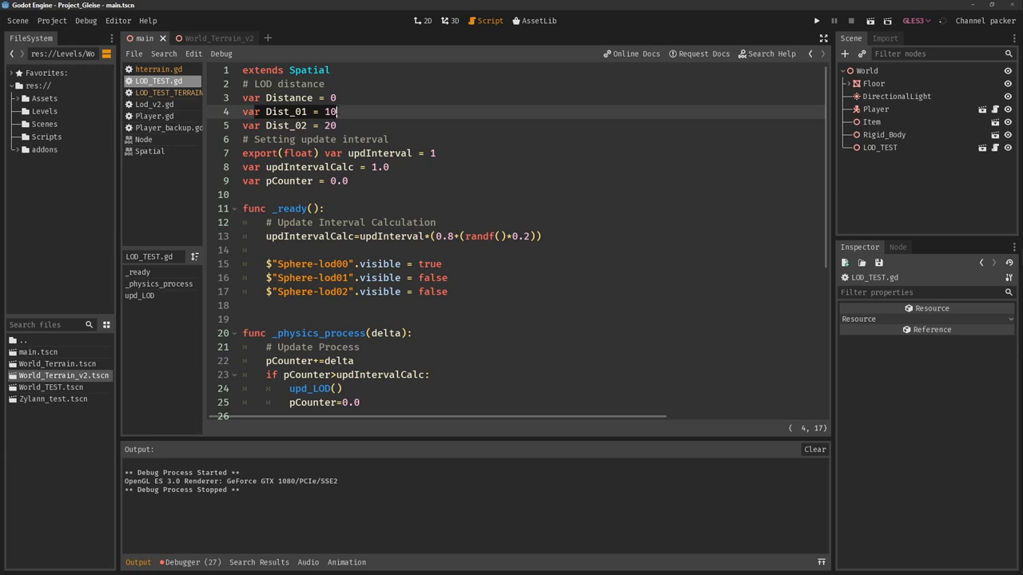
pyautogui.press('Down')
pyautogui.moveTo(243, 153); pyautogui.dragTo(418, 182)
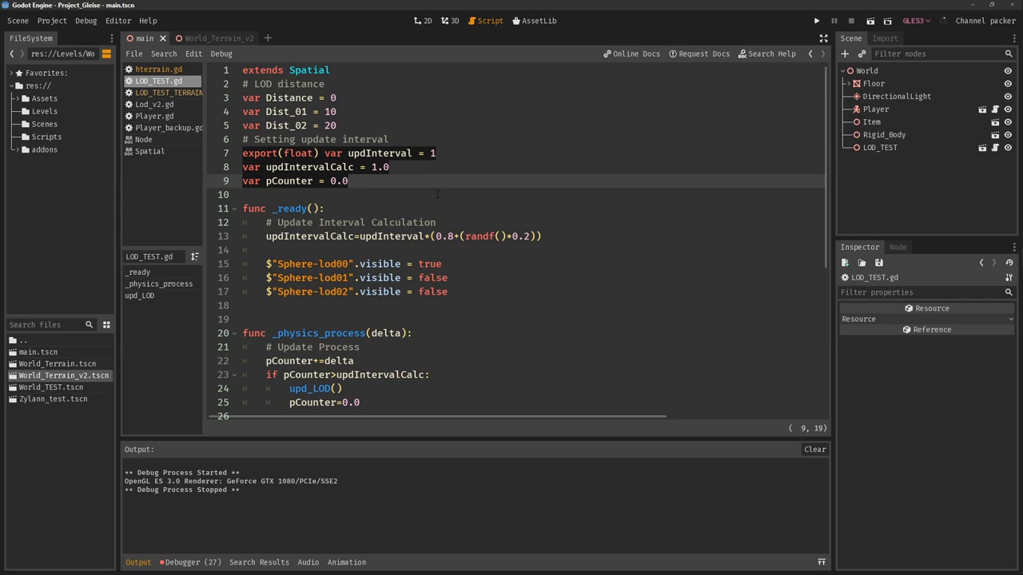
pyautogui.scroll(-1, 391, 182)
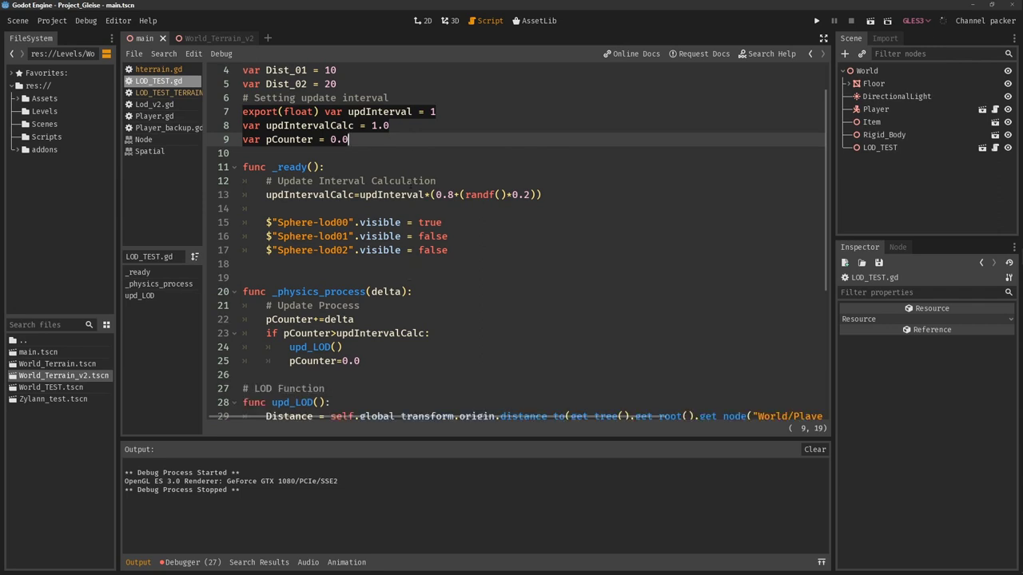
pyautogui.click(448, 209)
pyautogui.click(512, 250)
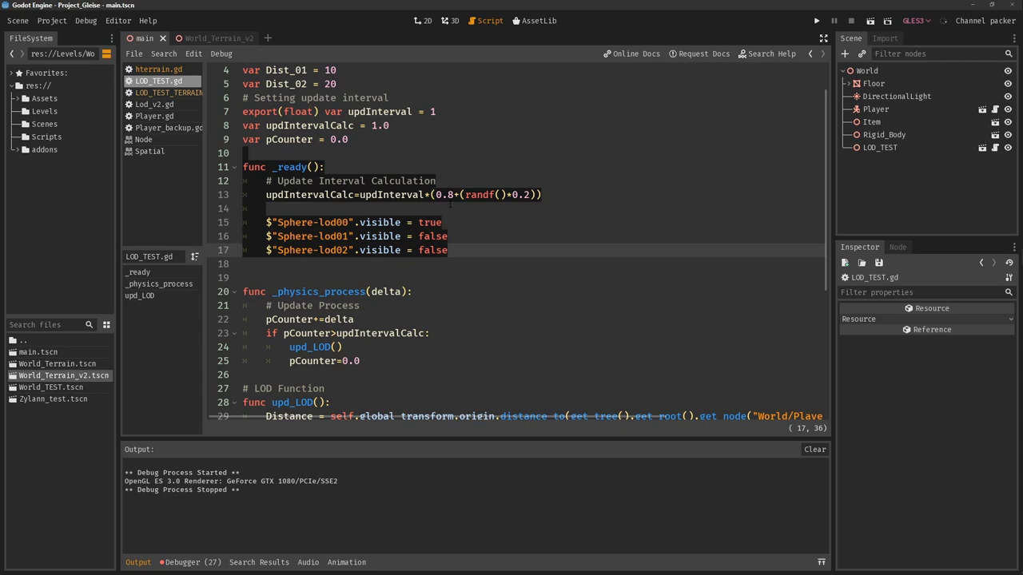
pyautogui.click(266, 223)
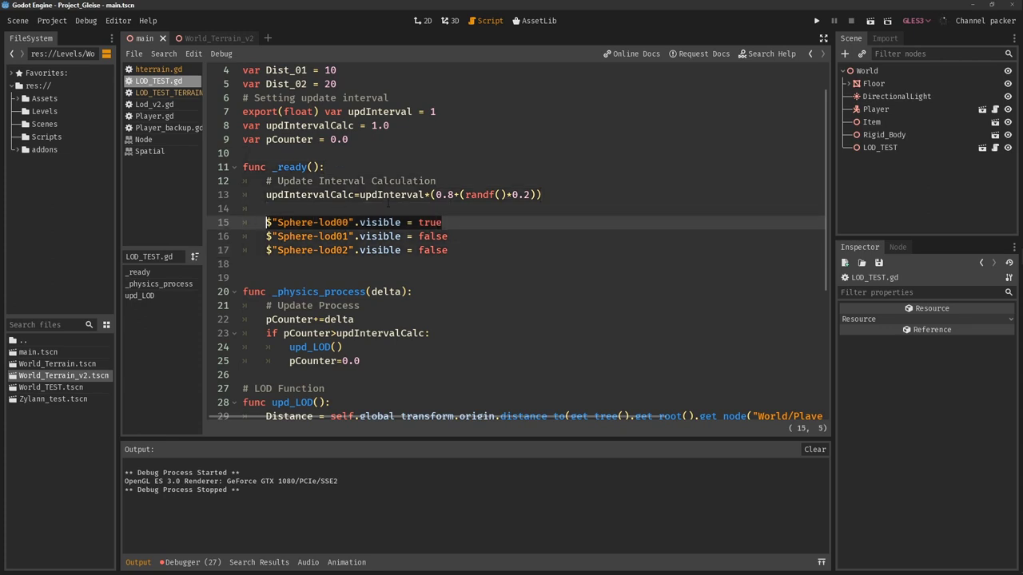
pyautogui.scroll(-3, 394, 200)
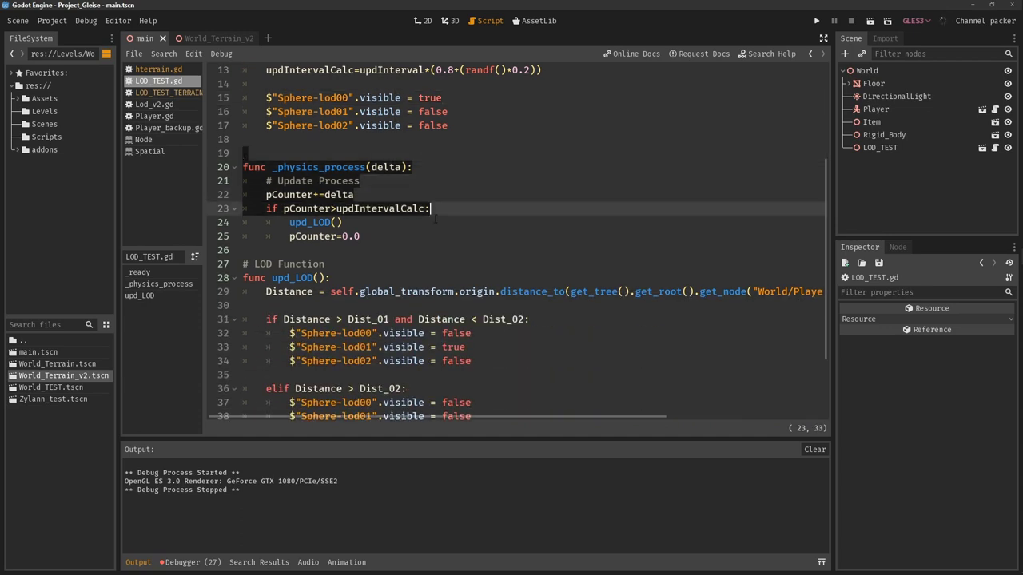
pyautogui.click(441, 237)
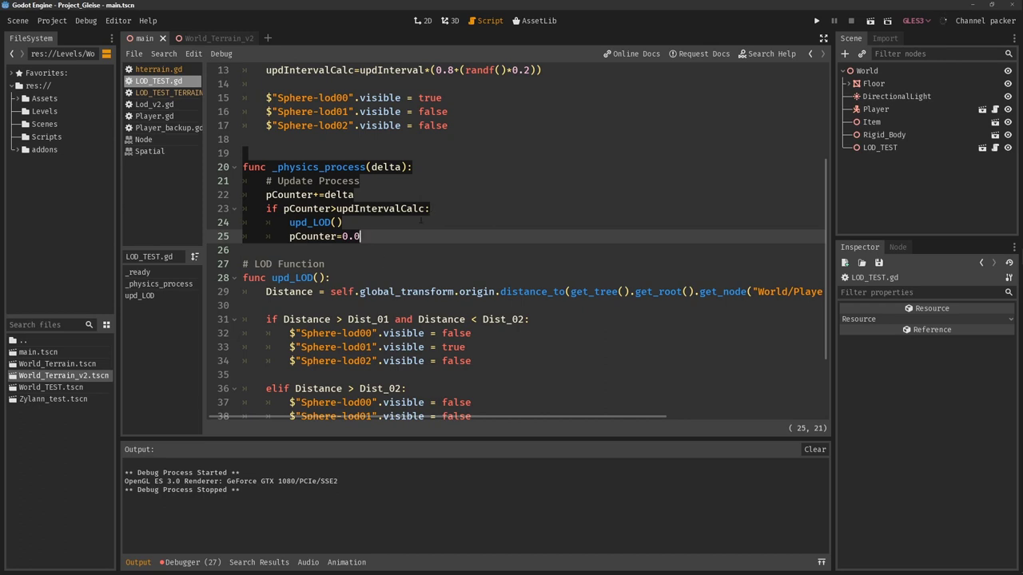
pyautogui.scroll(-2, 421, 220)
pyautogui.click(353, 194)
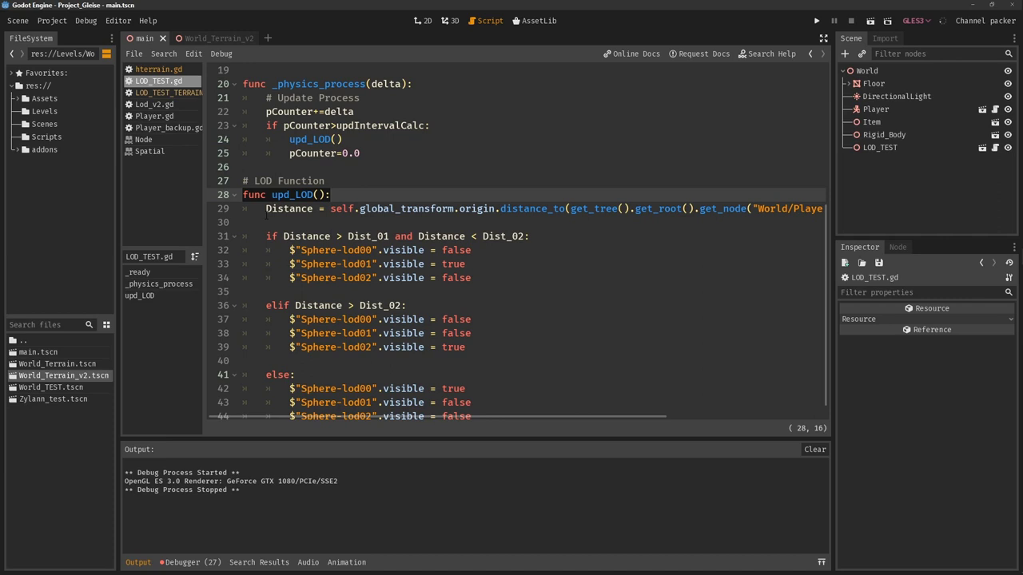
pyautogui.press('Down')
pyautogui.press('Down')
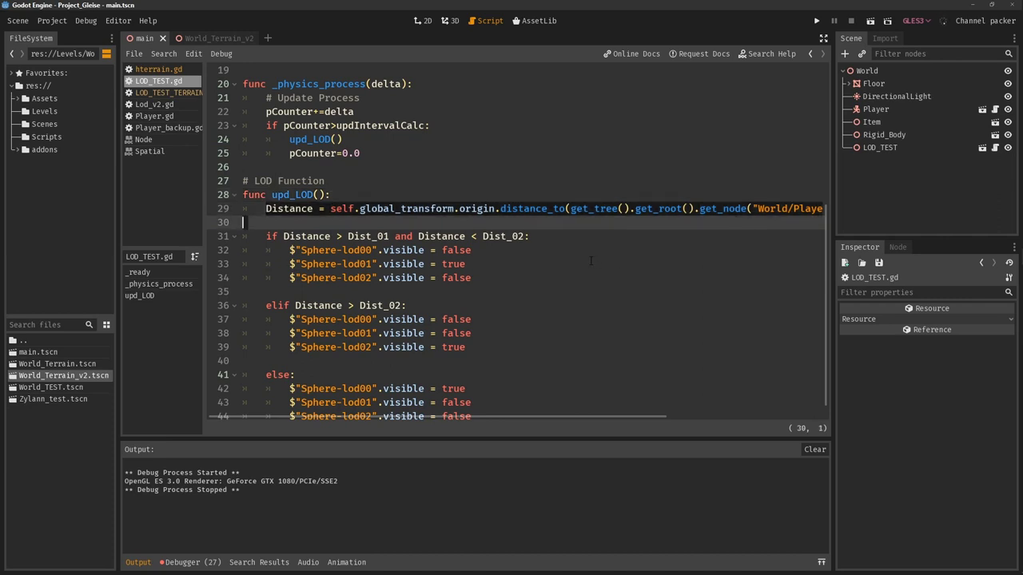
pyautogui.scroll(-1, 580, 262)
pyautogui.hotkey('shift', 'Down')
pyautogui.hotkey('shift', 'Down')
pyautogui.hotkey('shift', 'Down')
pyautogui.hotkey('shift', 'Down')
pyautogui.hotkey('shift', 'Down')
pyautogui.hotkey('shift', 'Down')
pyautogui.hotkey('shift', 'Down')
pyautogui.hotkey('shift', 'Down')
pyautogui.hotkey('shift', 'Down')
pyautogui.hotkey('shift', 'Down')
pyautogui.hotkey('shift', 'Down')
pyautogui.hotkey('shift', 'Down')
pyautogui.hotkey('shift', 'Down')
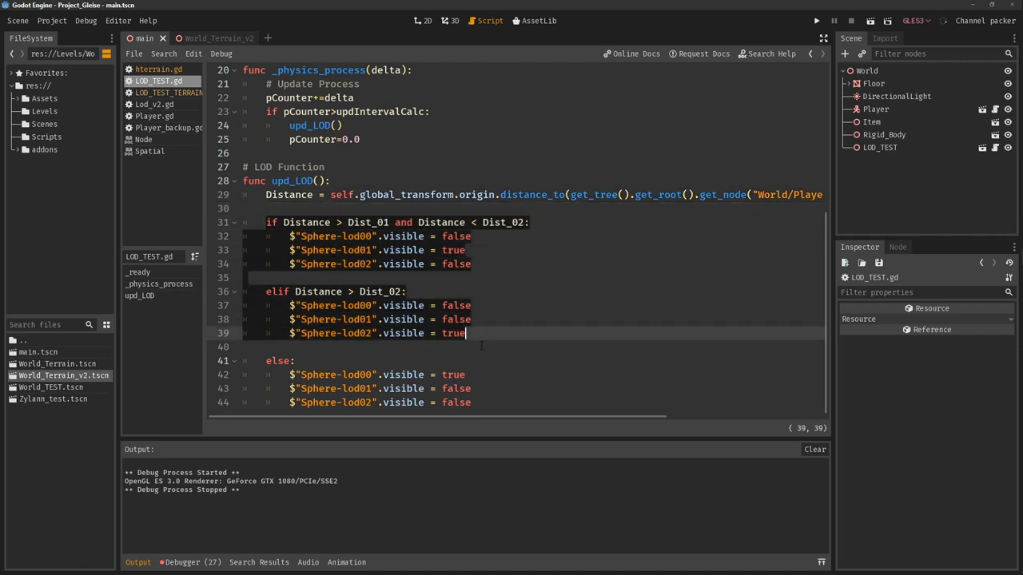
pyautogui.hotkey('shift', 'End')
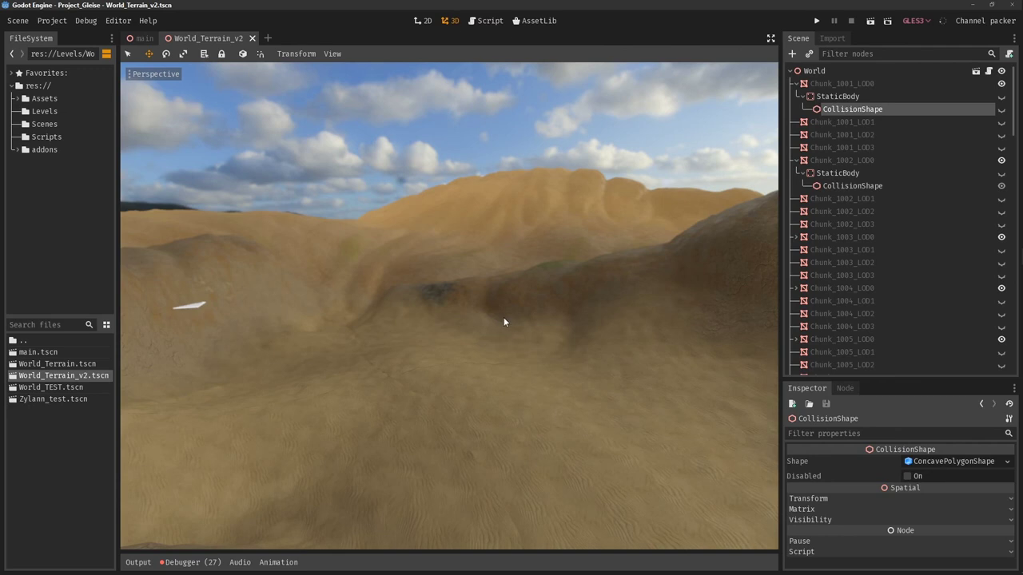
# - Fly over the dunes and inspect Chunk_1001_LOD0's StaticBody CollisionShape
pyautogui.press('w')
pyautogui.moveTo(504, 322); pyautogui.dragTo(564, 303, button='right')
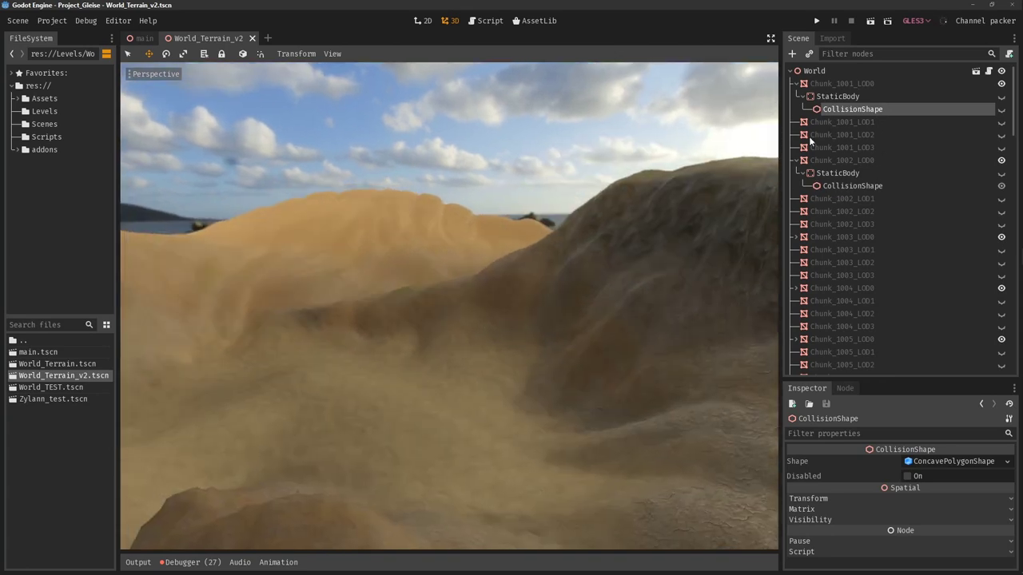
pyautogui.click(842, 84)
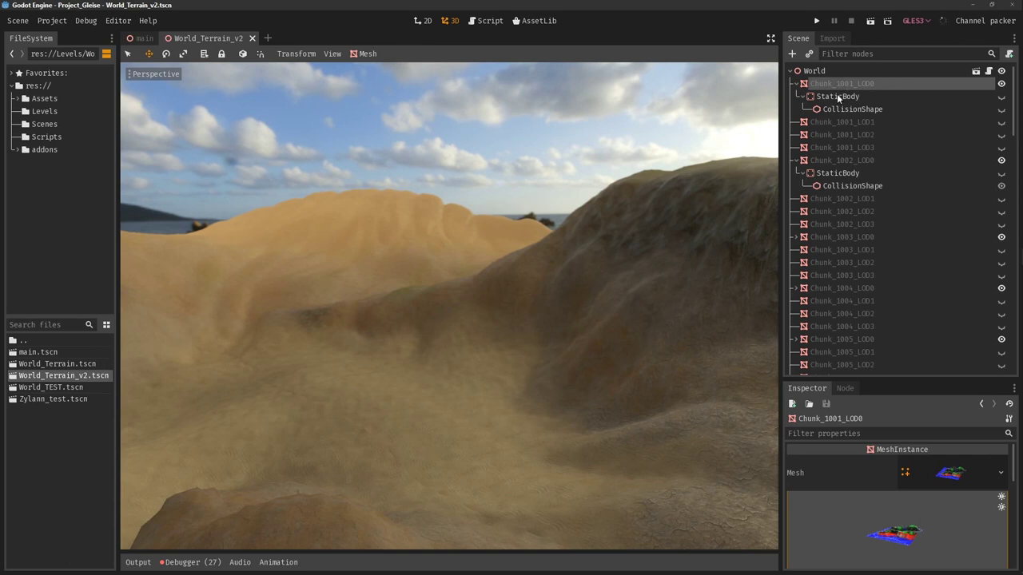
pyautogui.click(838, 96)
pyautogui.click(850, 110)
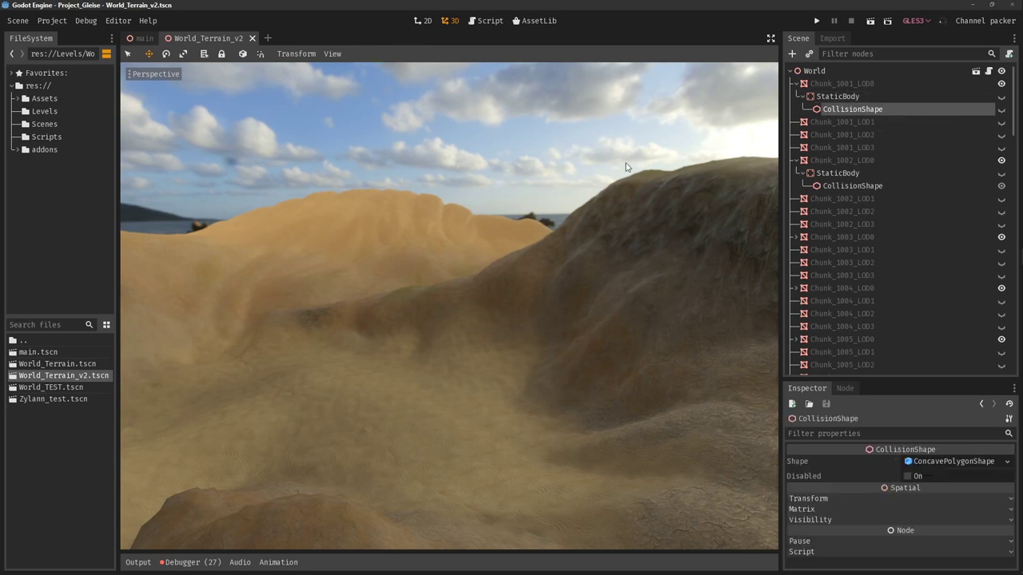
# - In the terrain LOD script, review the Distance_Chunk variables and the pCounter line
pyautogui.click(490, 22)
pyautogui.scroll(4, 488, 209)
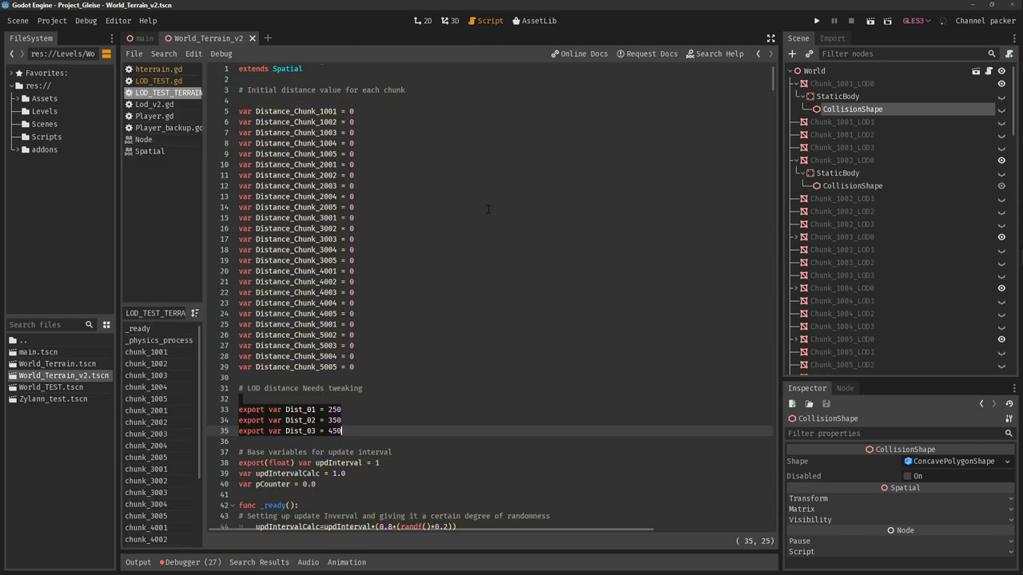
pyautogui.click(458, 149)
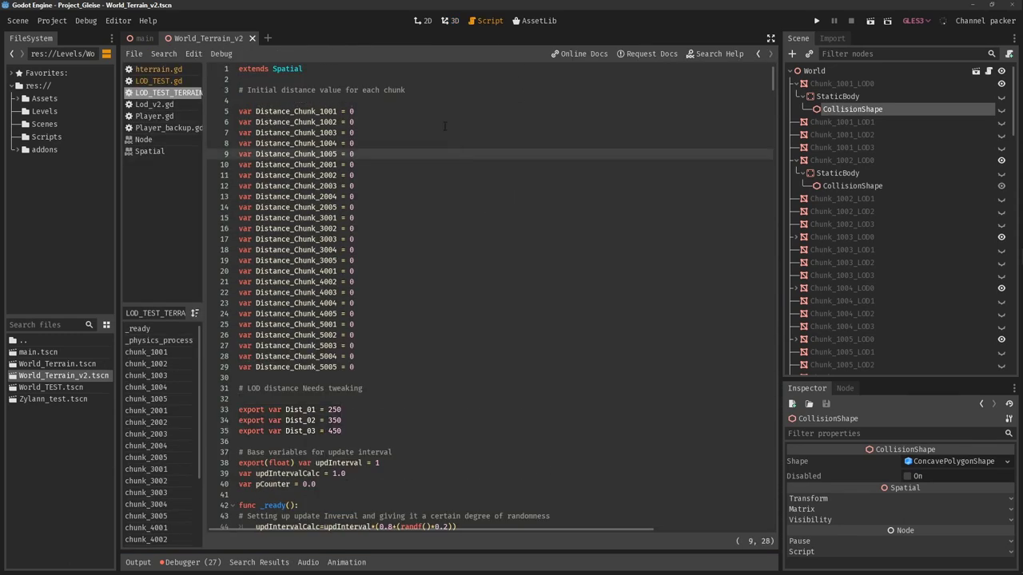
pyautogui.click(449, 174)
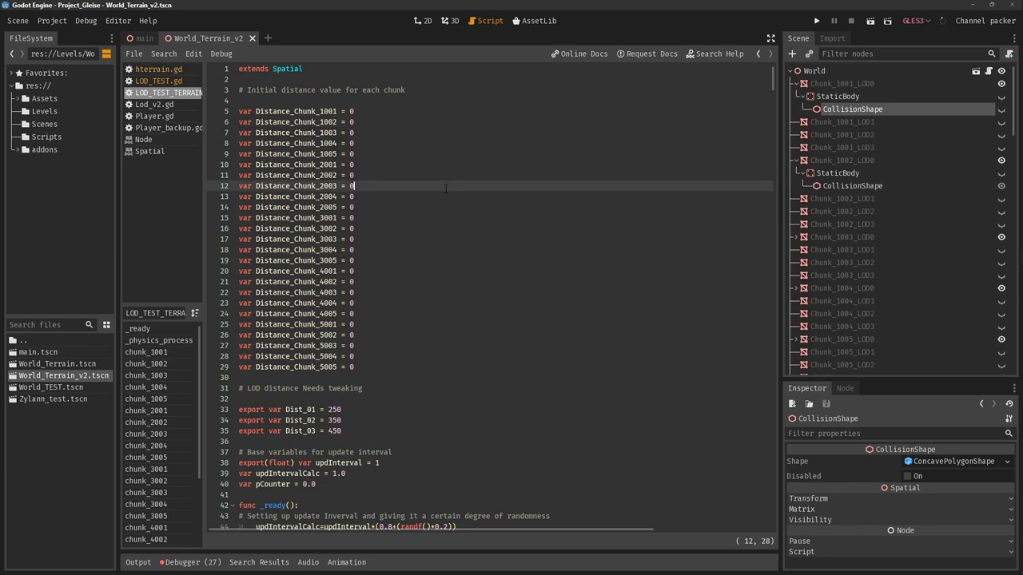
pyautogui.click(403, 212)
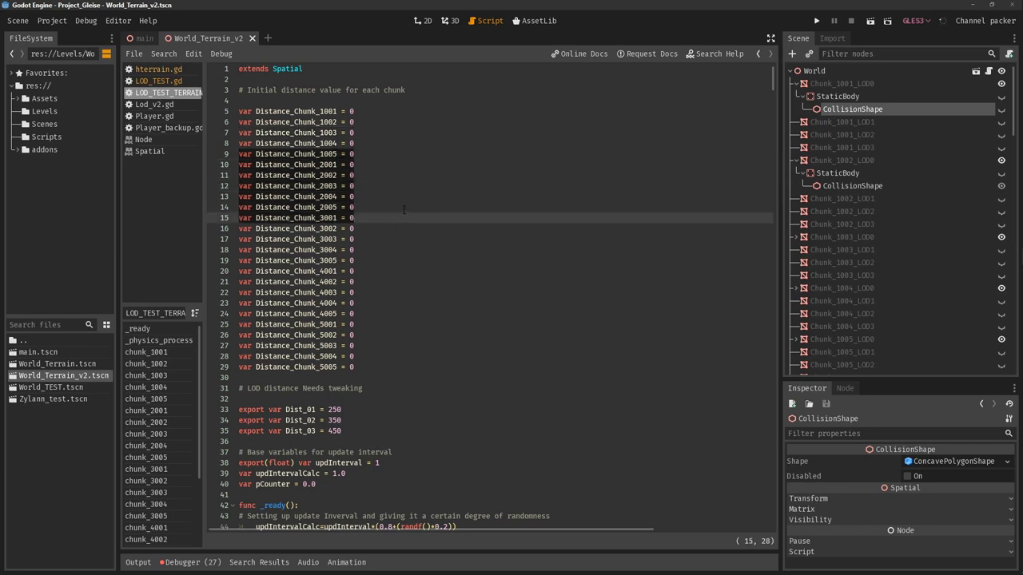
pyautogui.scroll(-5, 404, 212)
pyautogui.moveTo(398, 239); pyautogui.dragTo(394, 269)
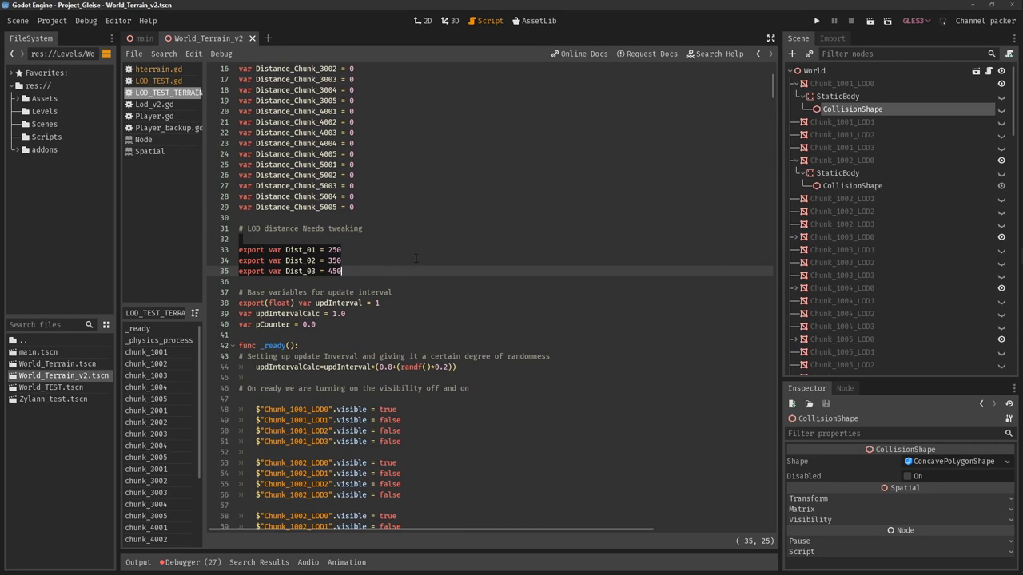
pyautogui.scroll(-2, 428, 252)
pyautogui.click(428, 240)
pyautogui.click(428, 260)
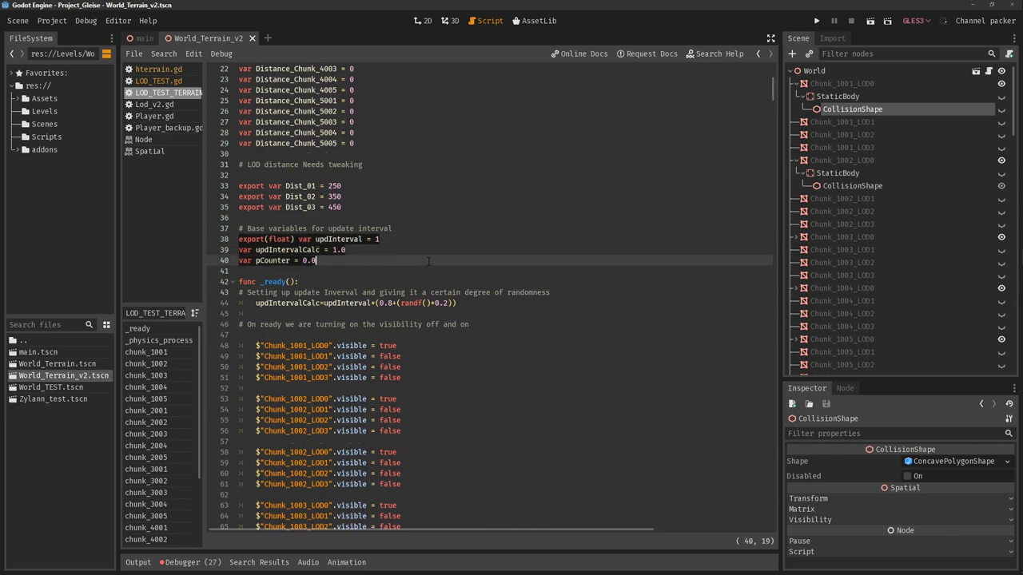
pyautogui.scroll(-4, 518, 194)
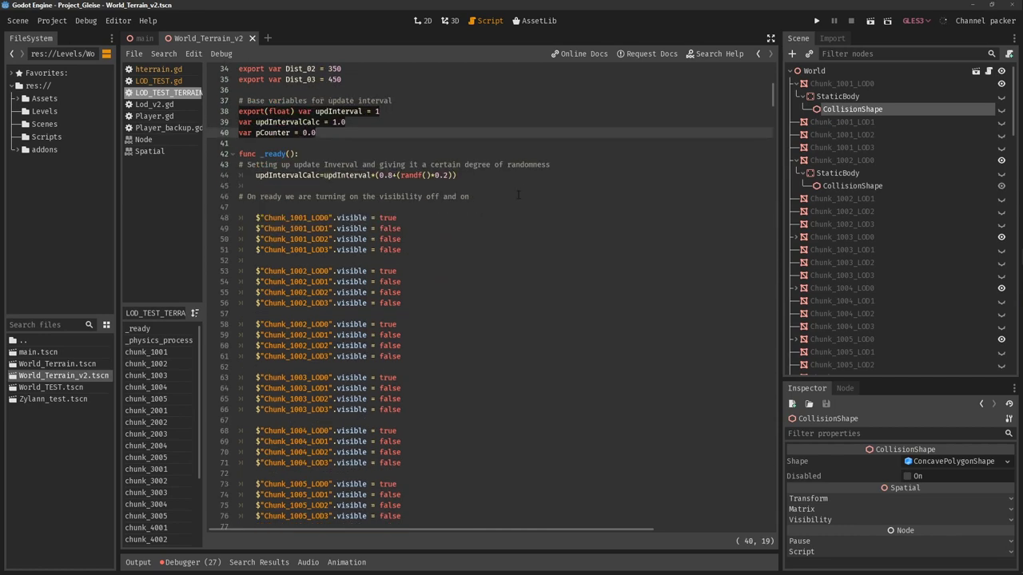
# - Review the _ready visibility setup, the _physics_process LOD interval checks and the chunk functions
pyautogui.moveTo(550, 143); pyautogui.dragTo(596, 446)
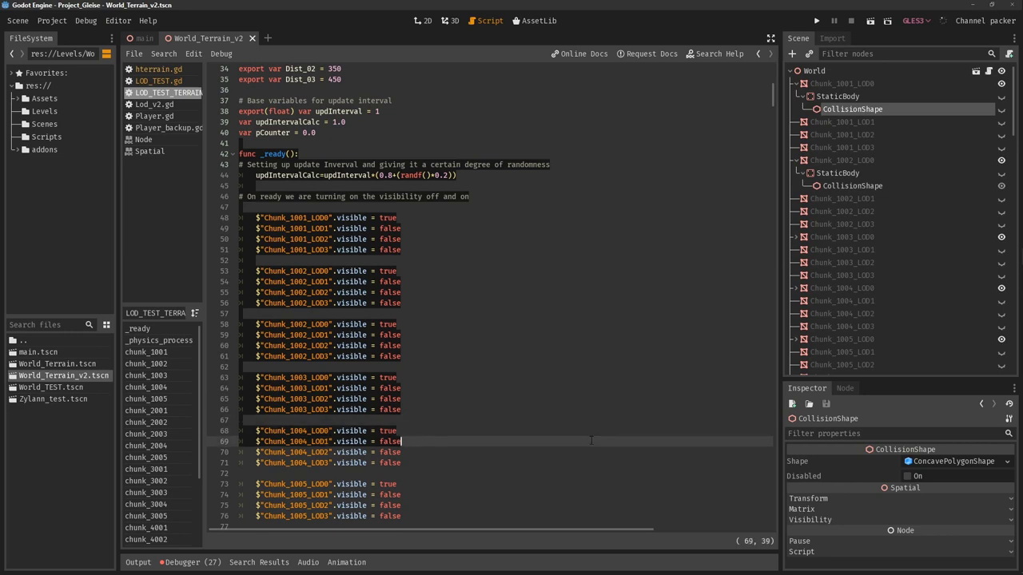
pyautogui.scroll(-16, 591, 440)
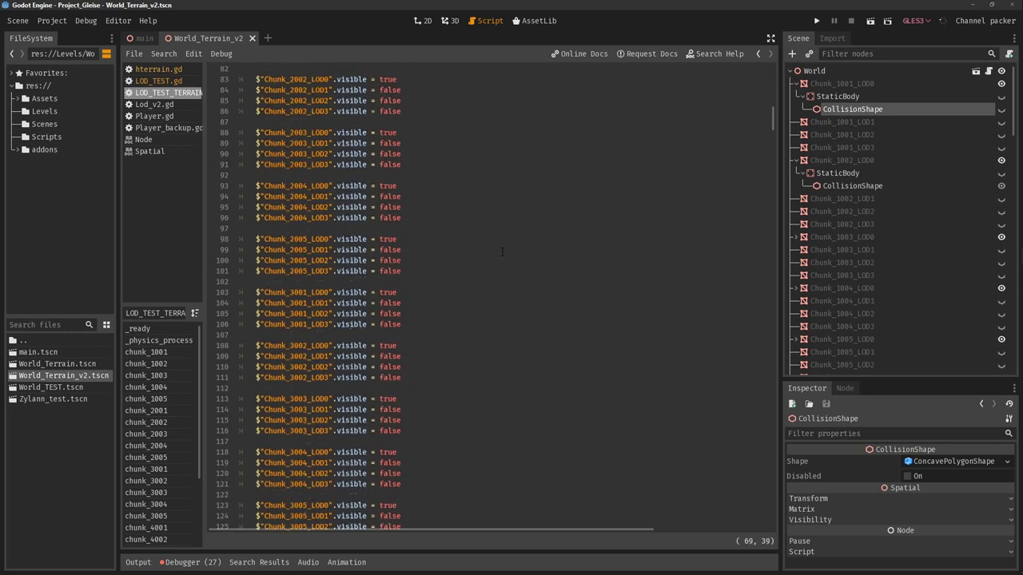
pyautogui.scroll(-20, 502, 251)
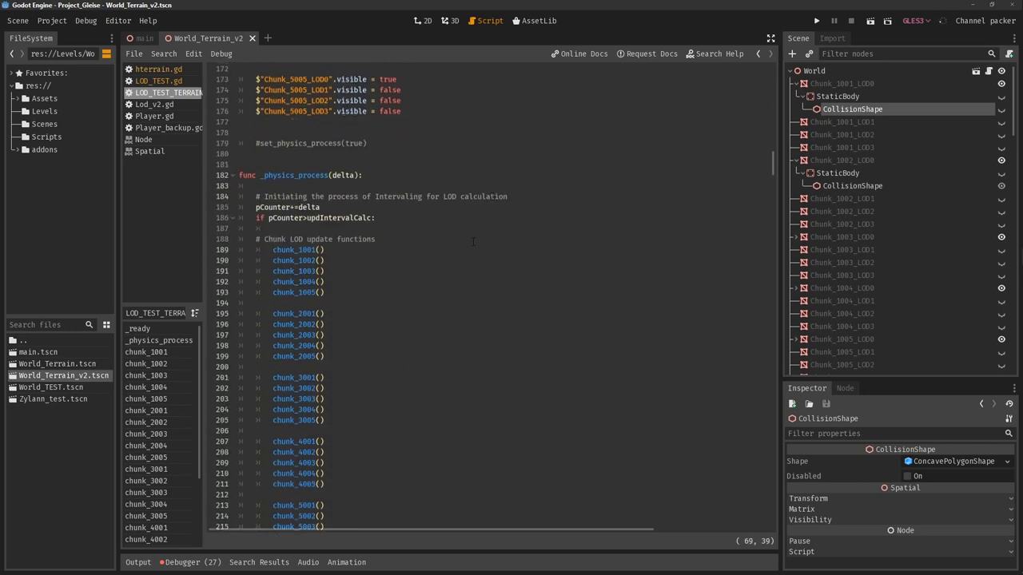
pyautogui.click(448, 175)
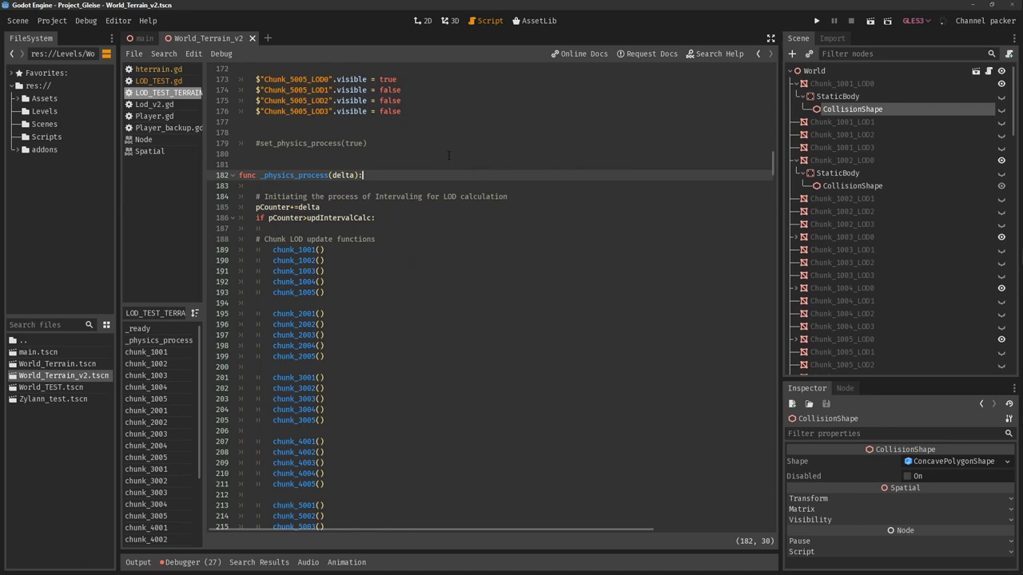
pyautogui.click(454, 196)
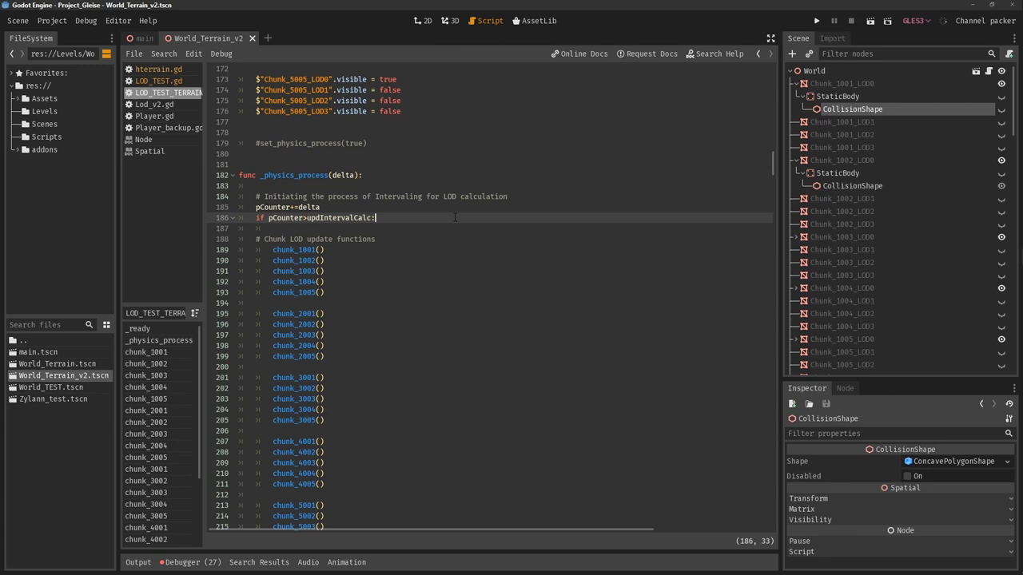
pyautogui.scroll(-4, 455, 217)
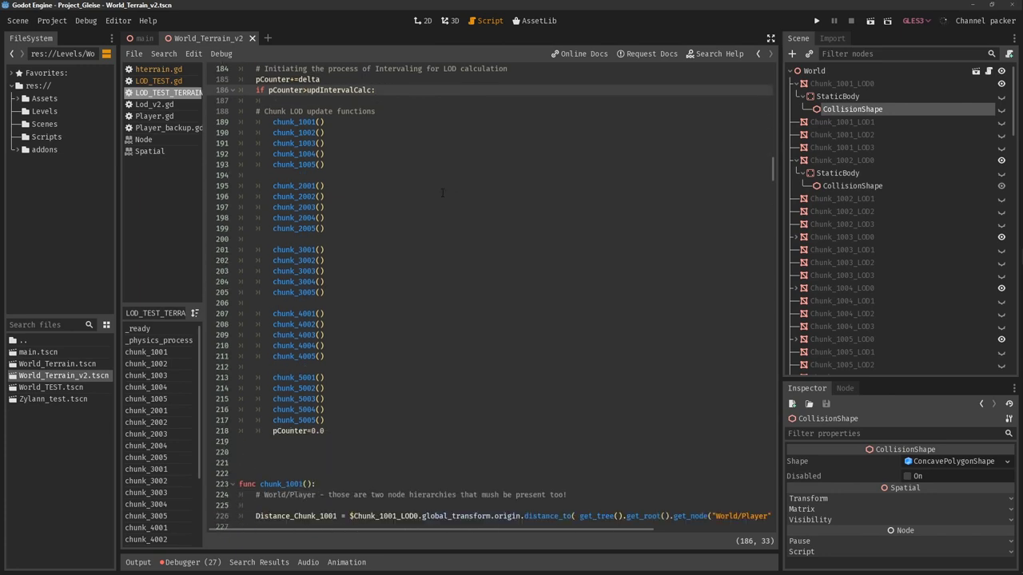
pyautogui.scroll(-9, 456, 231)
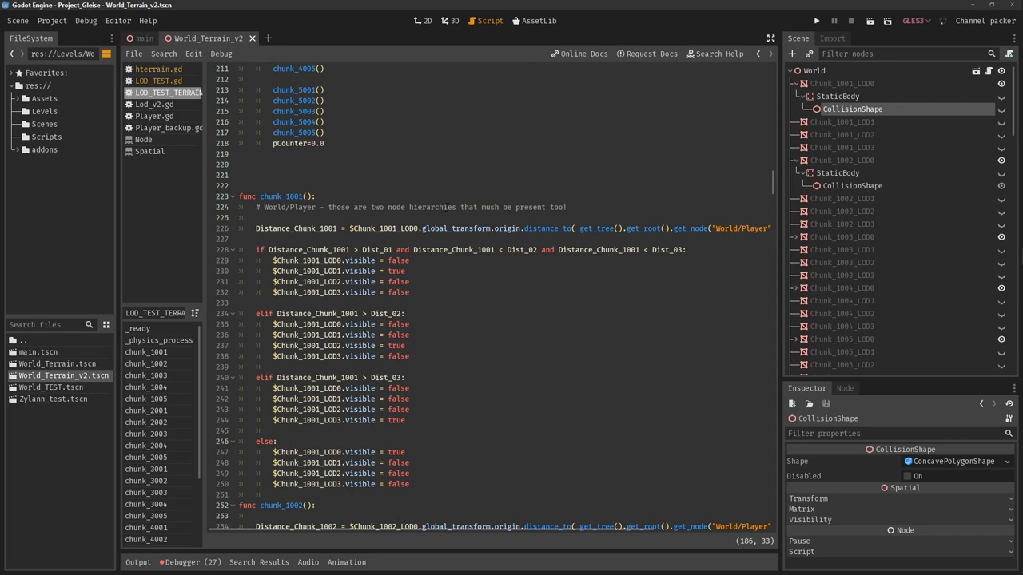
pyautogui.scroll(-18, 447, 204)
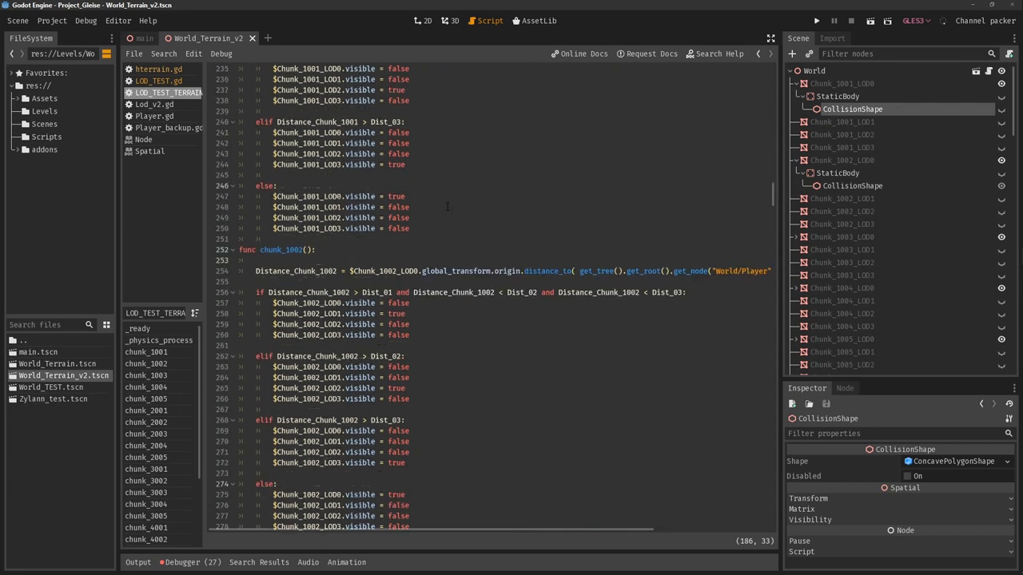
pyautogui.scroll(-20, 447, 205)
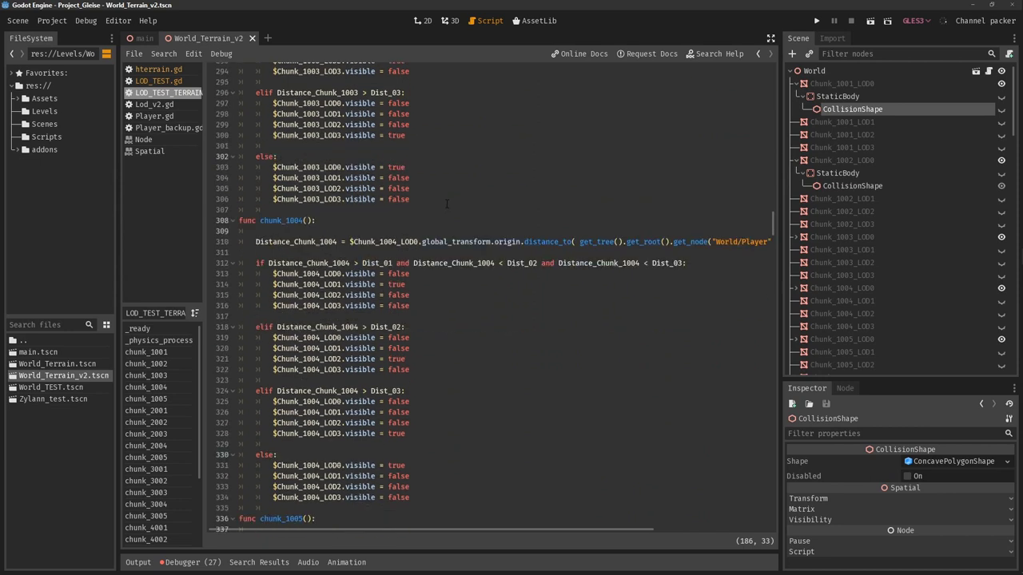
pyautogui.scroll(-4, 445, 201)
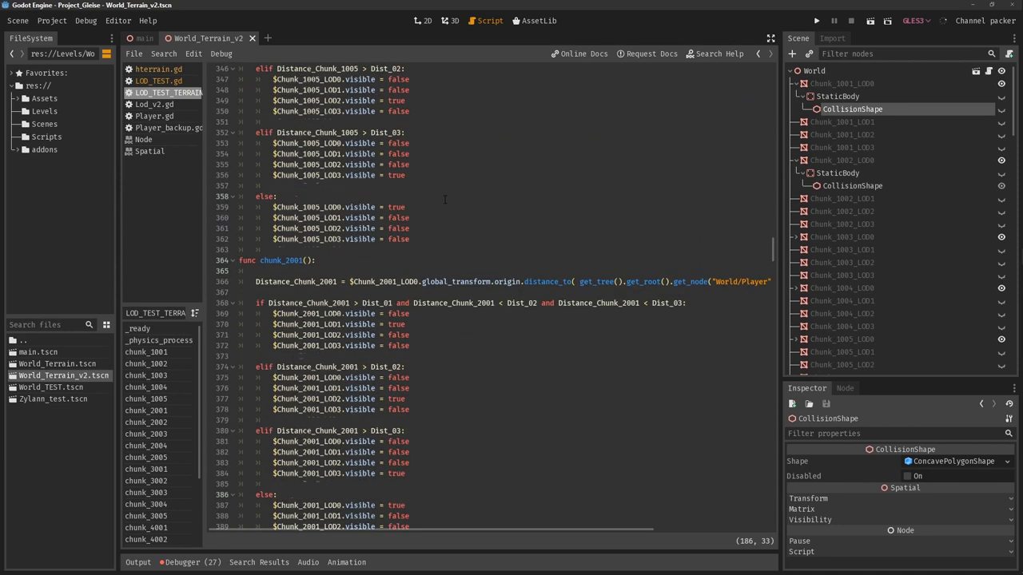
pyautogui.scroll(-4, 445, 199)
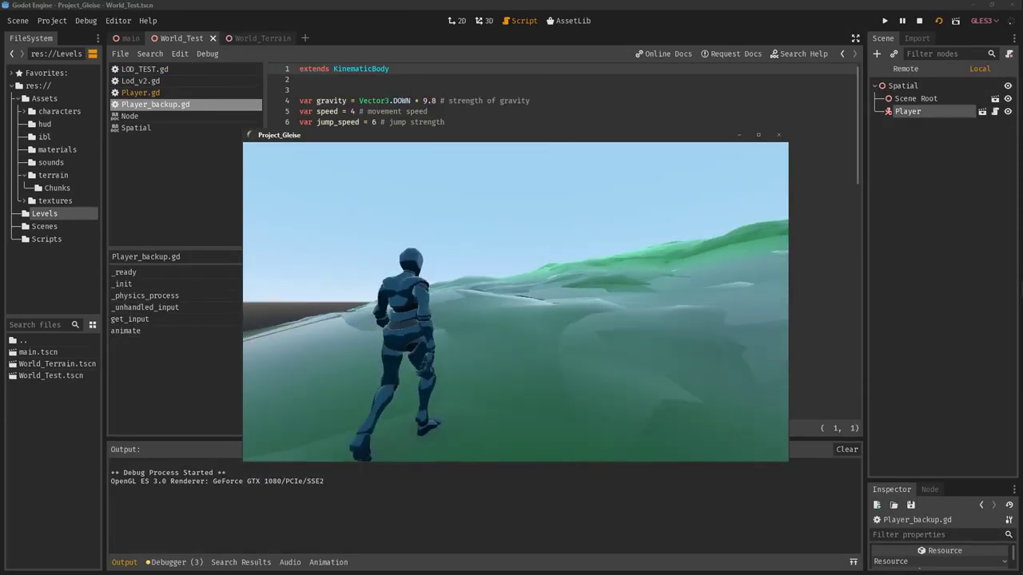
# - Walk the robot player uphill across the green terrain while turning toward its edge
pyautogui.press('w')
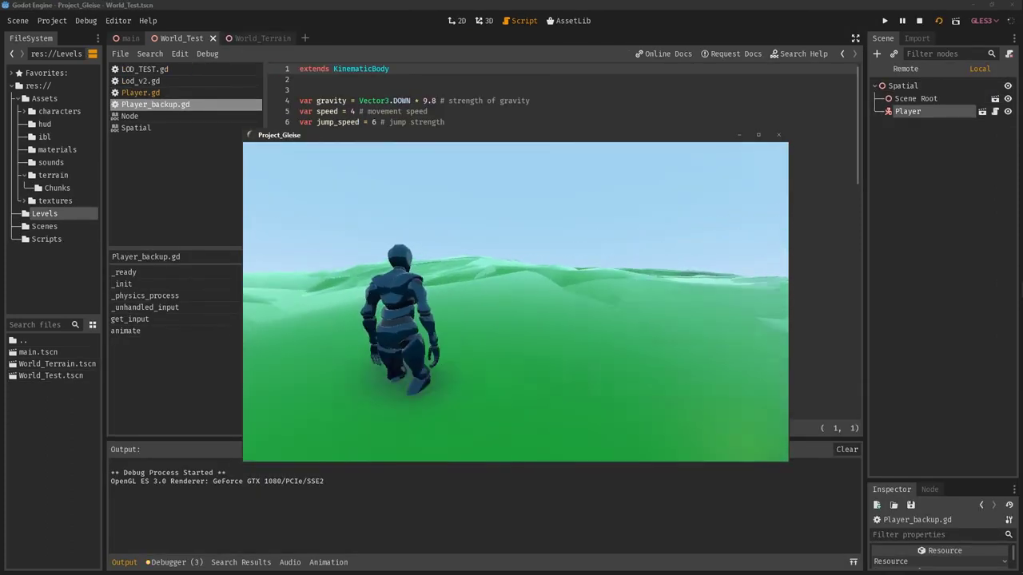
pyautogui.press('w')
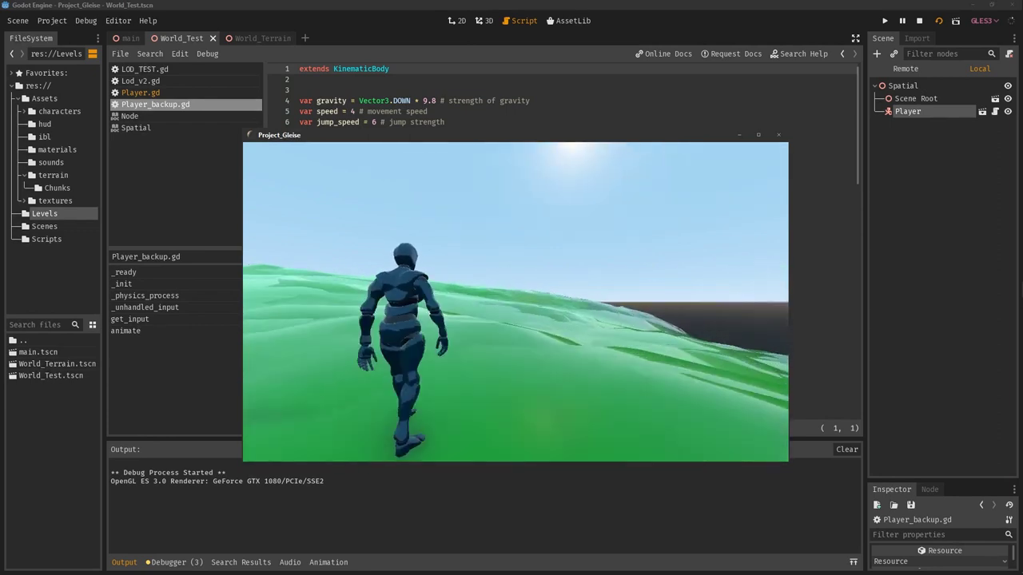
pyautogui.press('w')
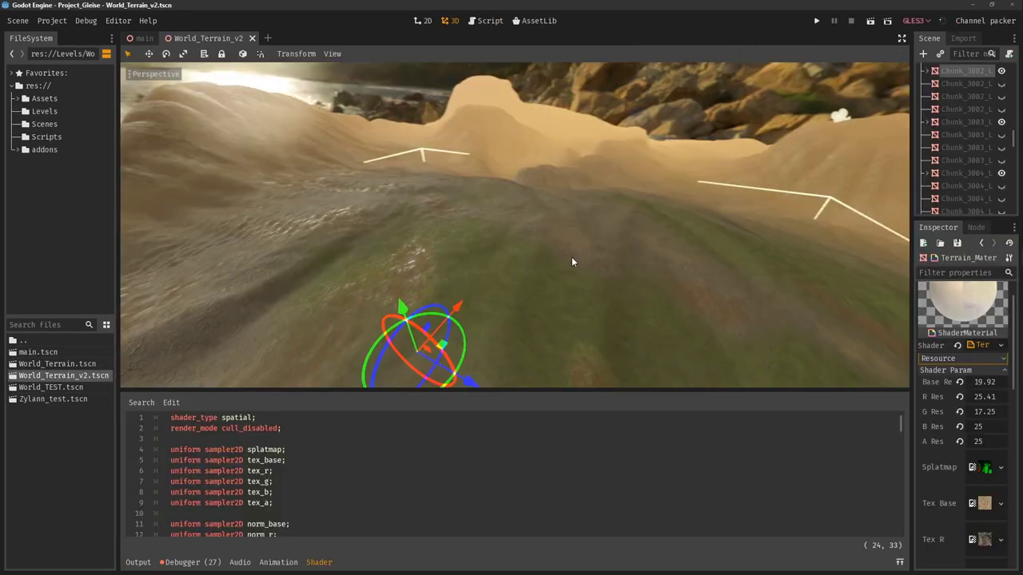
# - Zoom and orbit around the textured World_Terrain_v2 terrain to bring the sunlit sea into view
pyautogui.scroll(3, 571, 257)
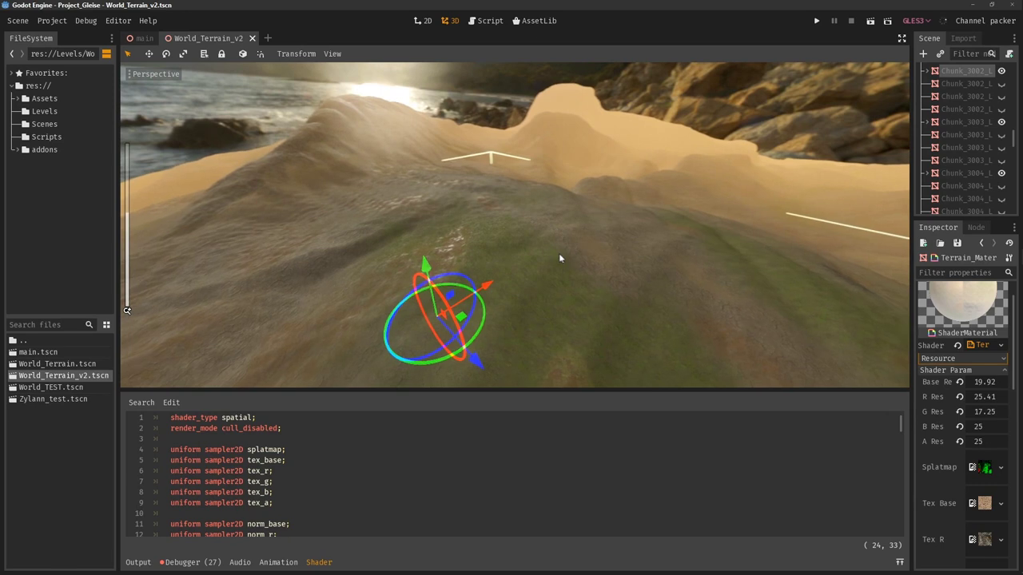
pyautogui.scroll(5, 559, 255)
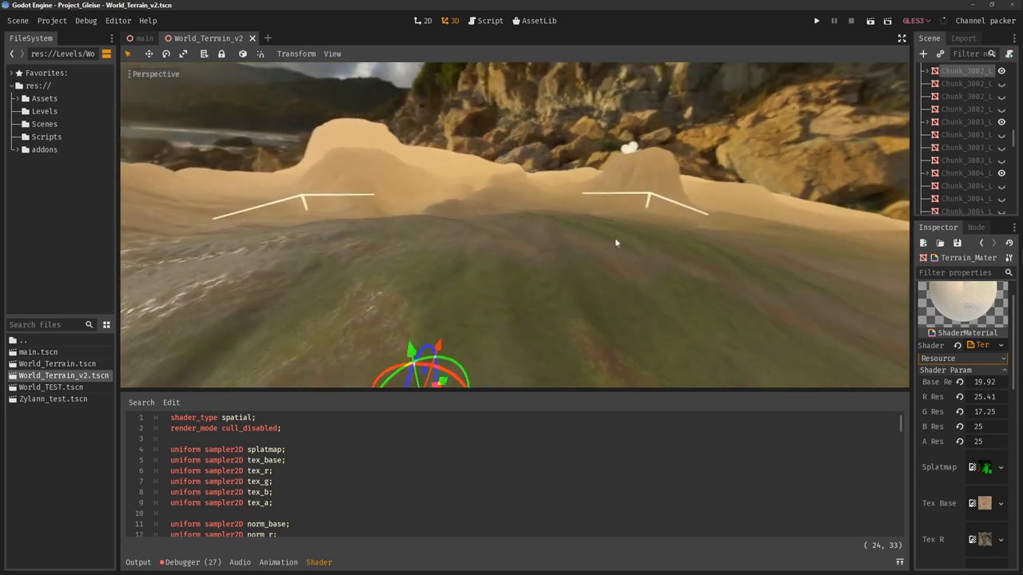
pyautogui.scroll(5, 615, 242)
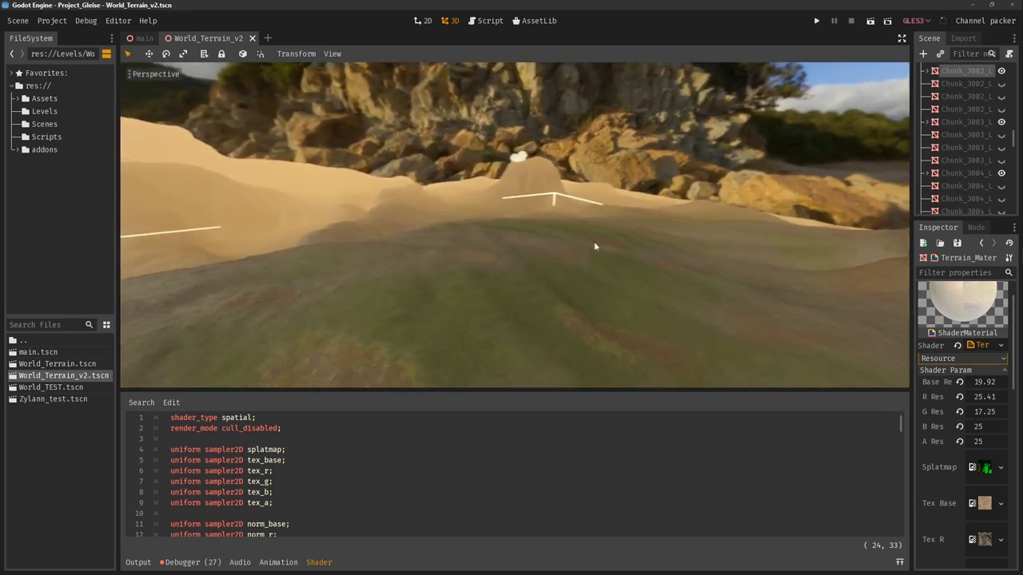
pyautogui.scroll(-5, 594, 246)
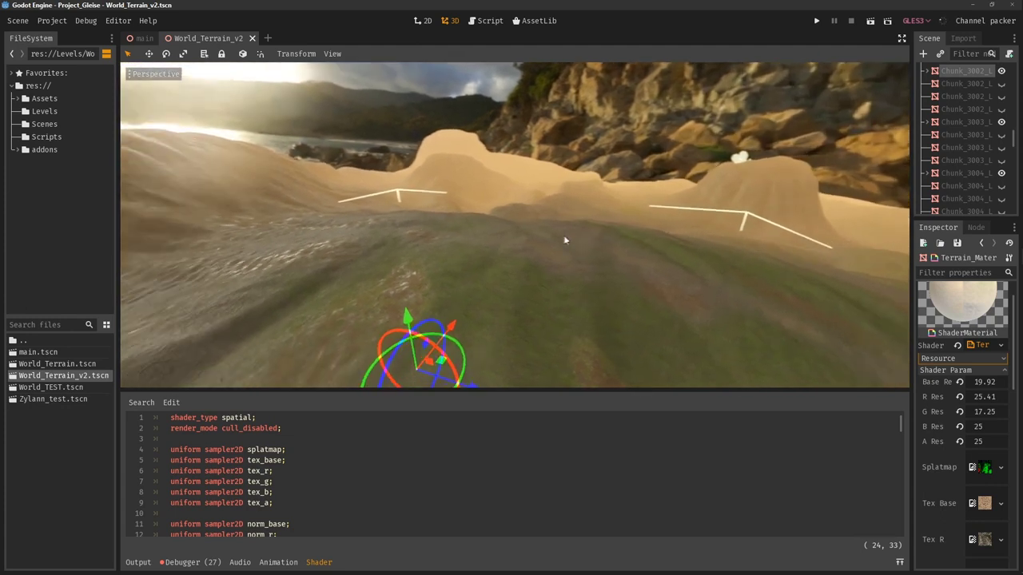
pyautogui.scroll(-5, 565, 237)
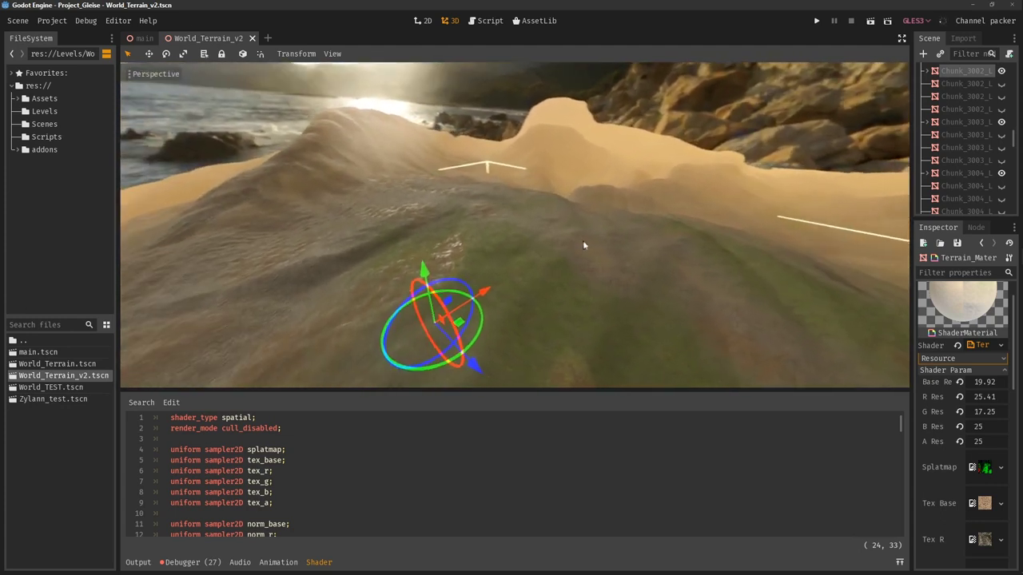
pyautogui.scroll(5, 583, 245)
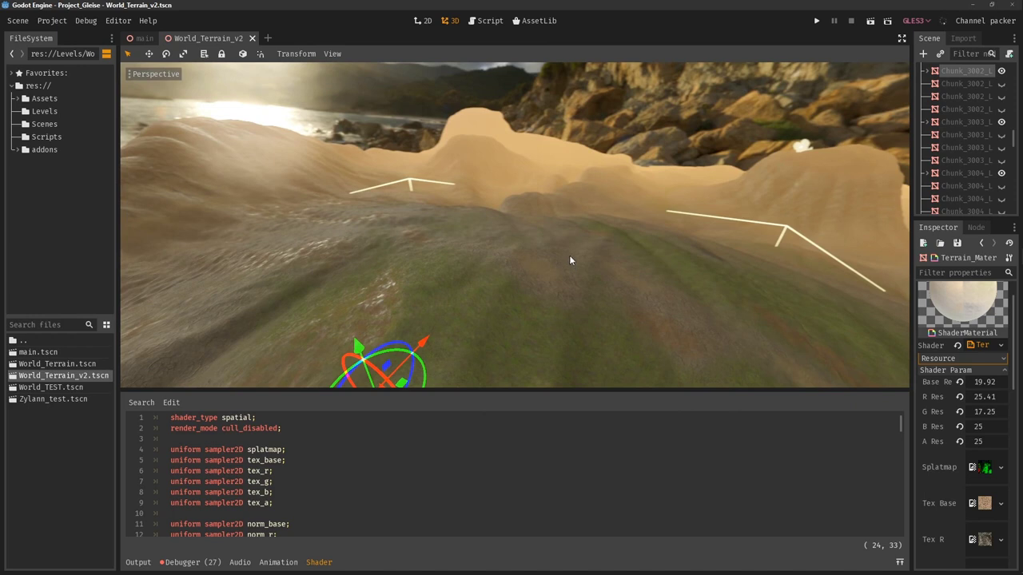
pyautogui.moveTo(535, 265)
pyautogui.mouseDown(button='middle')
pyautogui.moveTo(508, 262)
pyautogui.moveTo(553, 248)
pyautogui.moveTo(482, 274)
pyautogui.moveTo(570, 272)
pyautogui.moveTo(592, 310)
pyautogui.mouseUp(button='middle')
# - Expand the splat-map shader to fill the editor and walk through its albedo, normal and roughness blending
pyautogui.click(899, 562)
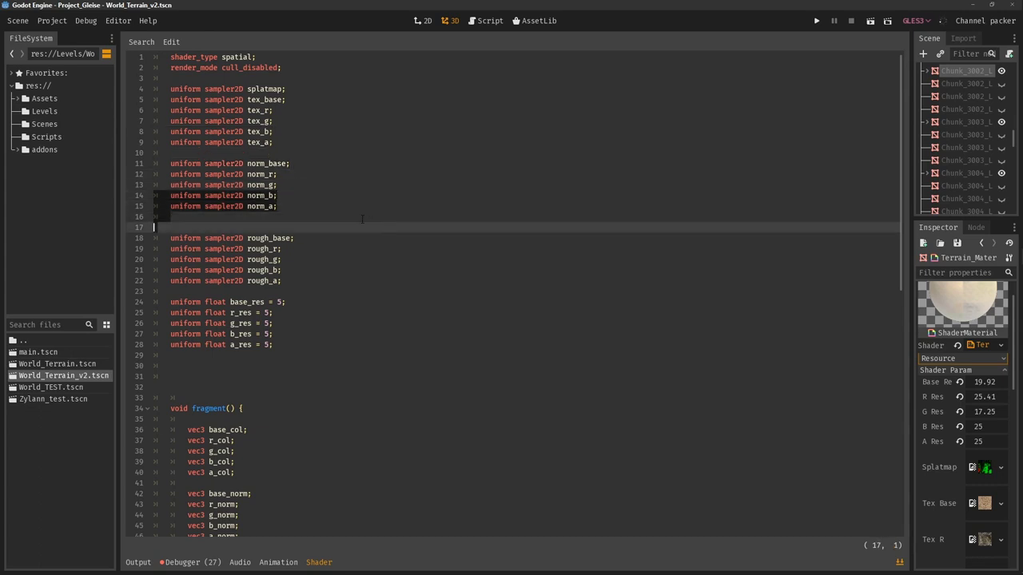
pyautogui.scroll(-11, 362, 219)
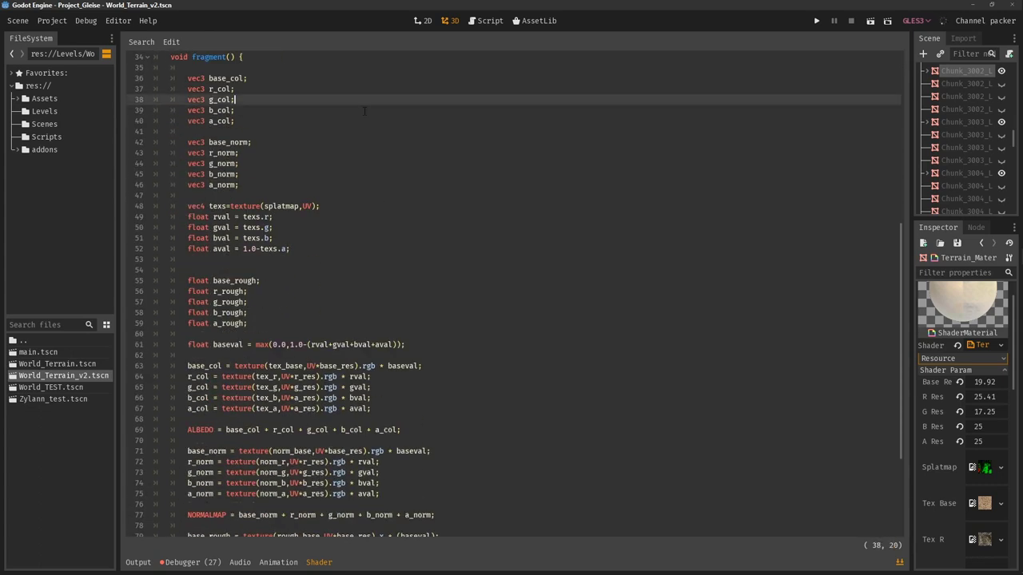
pyautogui.scroll(2, 365, 111)
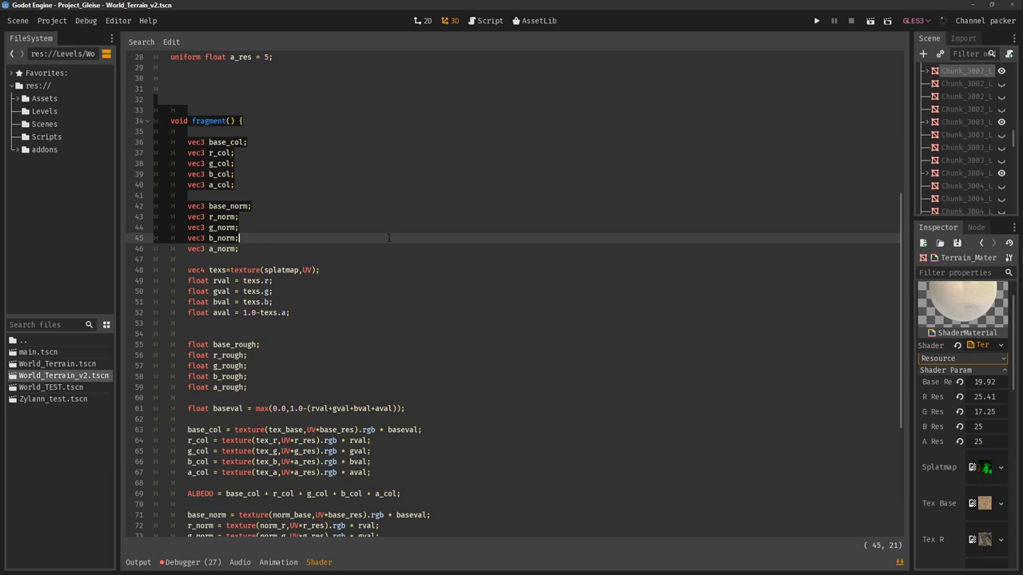
pyautogui.scroll(-6, 390, 237)
pyautogui.moveTo(186, 238); pyautogui.dragTo(568, 387)
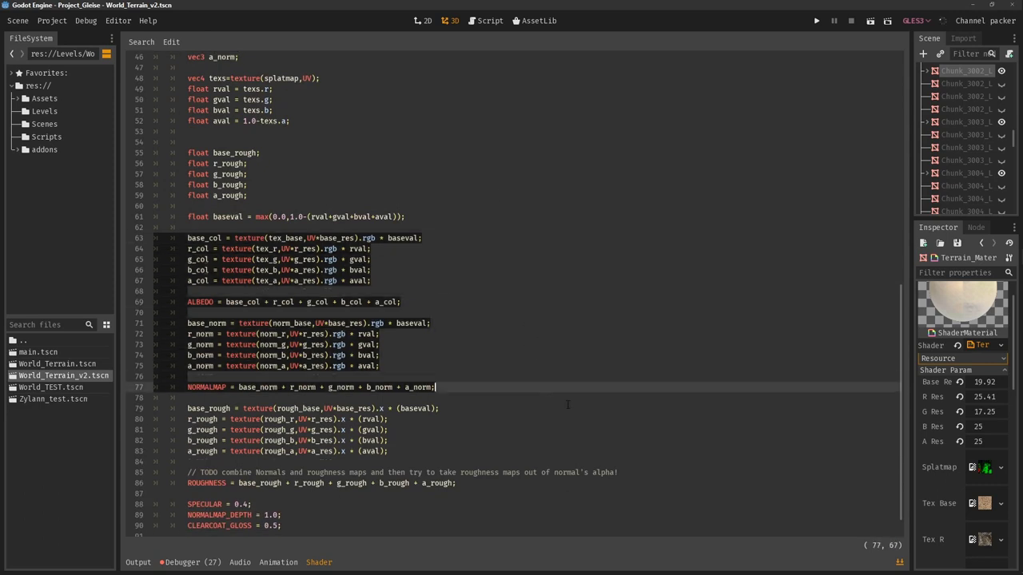
pyautogui.scroll(-1, 543, 302)
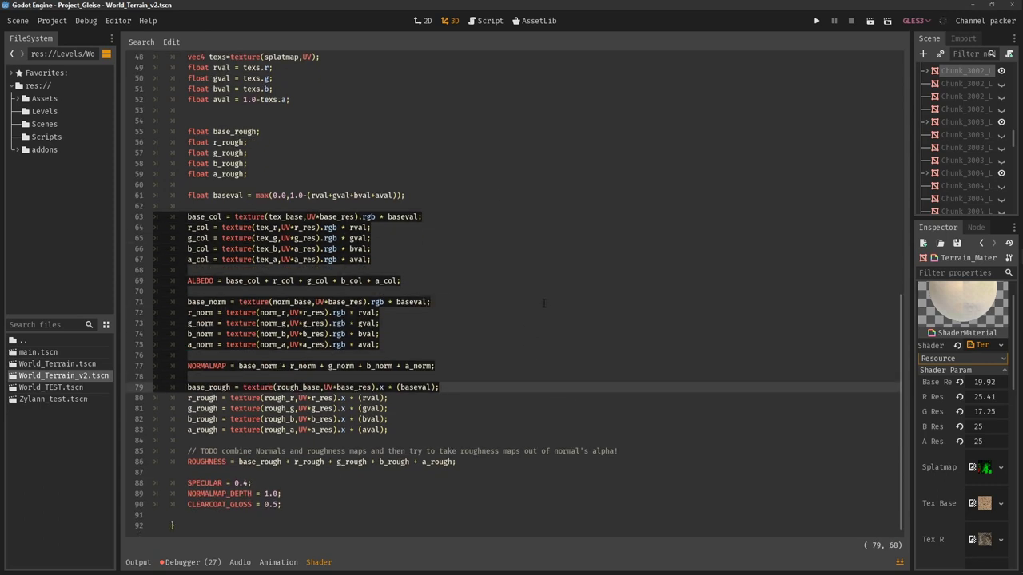
pyautogui.click(622, 365)
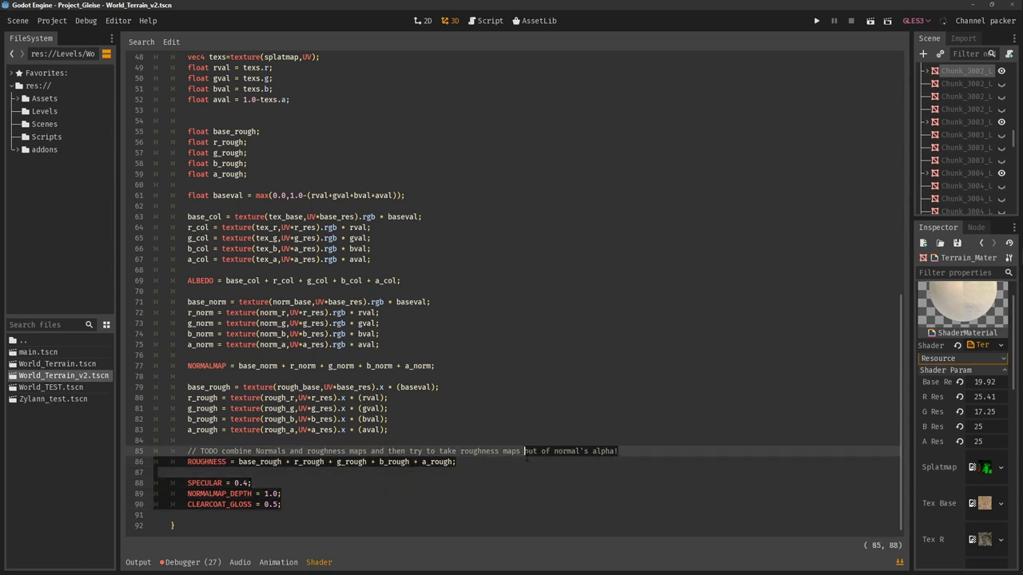
pyautogui.click(582, 379)
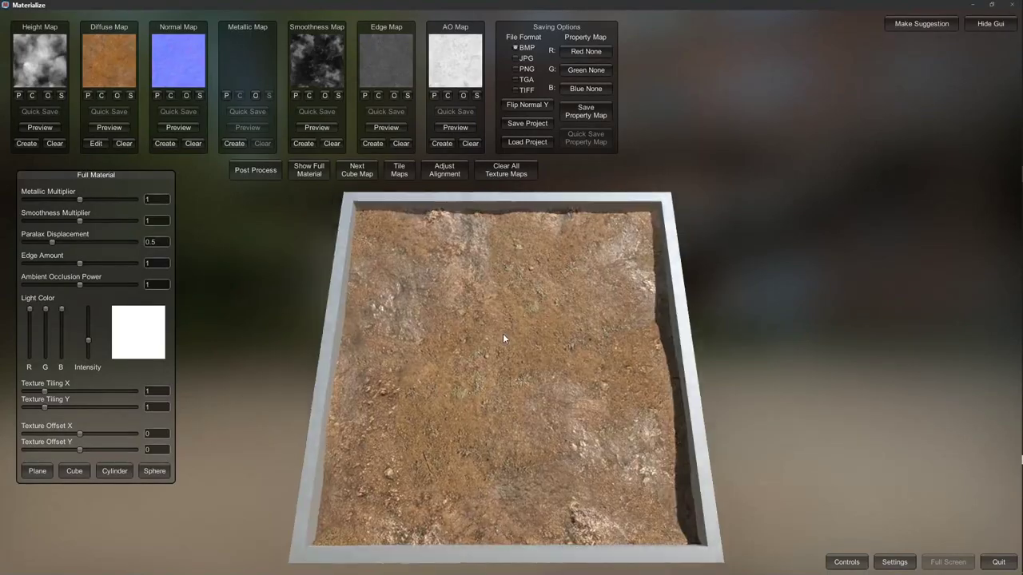
# - Preview the dirt texture on the plane, cylinder, sphere and cube
pyautogui.moveTo(502, 333); pyautogui.dragTo(456, 374)
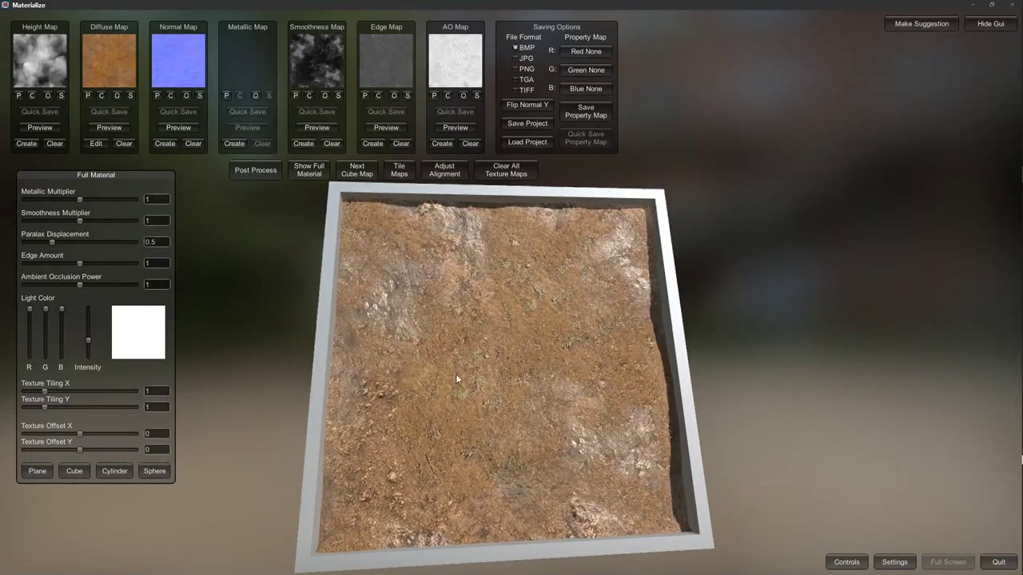
pyautogui.click(116, 471)
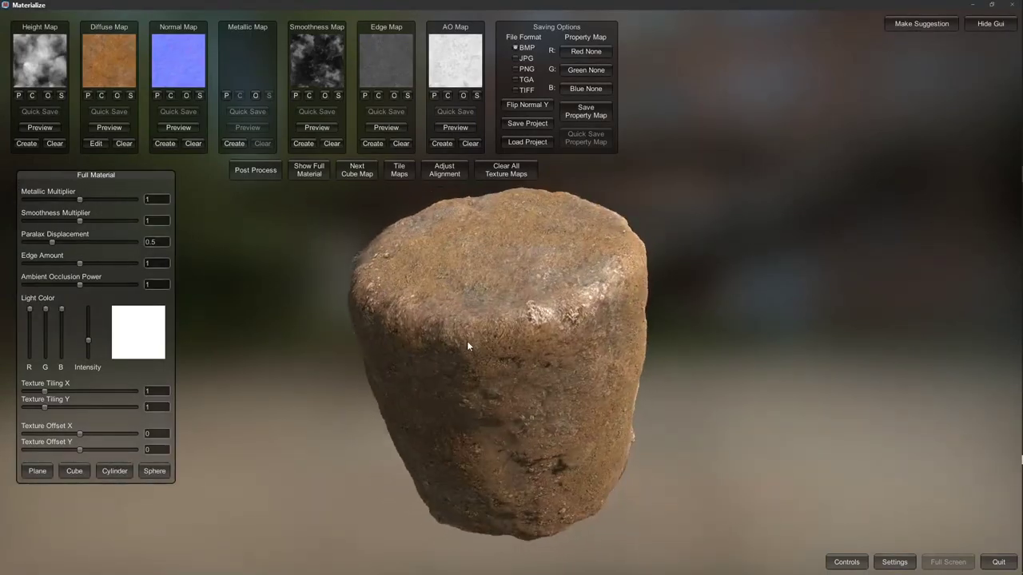
pyautogui.moveTo(474, 476); pyautogui.dragTo(232, 462)
pyautogui.click(154, 471)
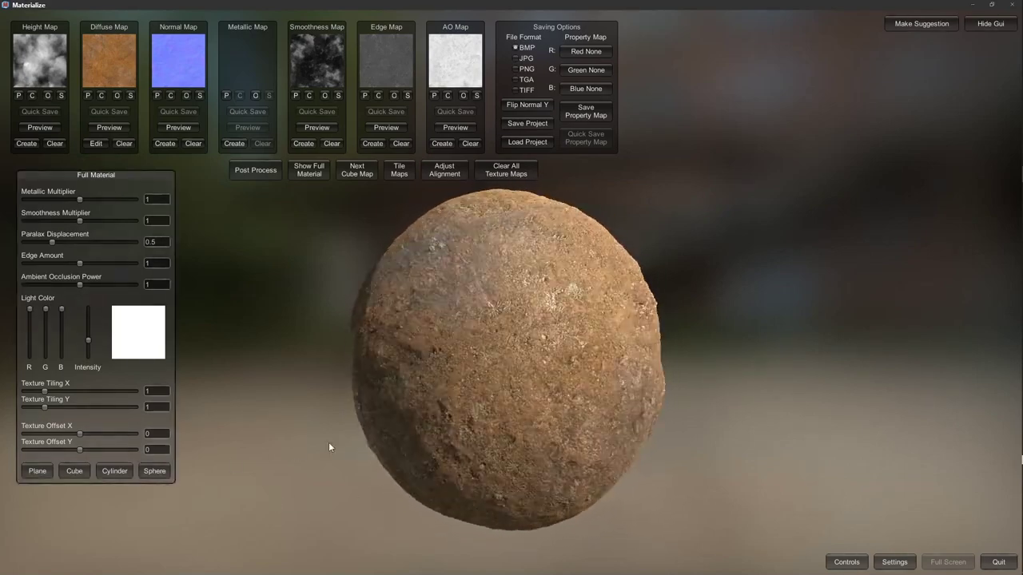
pyautogui.click(74, 470)
pyautogui.moveTo(320, 393); pyautogui.dragTo(527, 238)
pyautogui.click(37, 471)
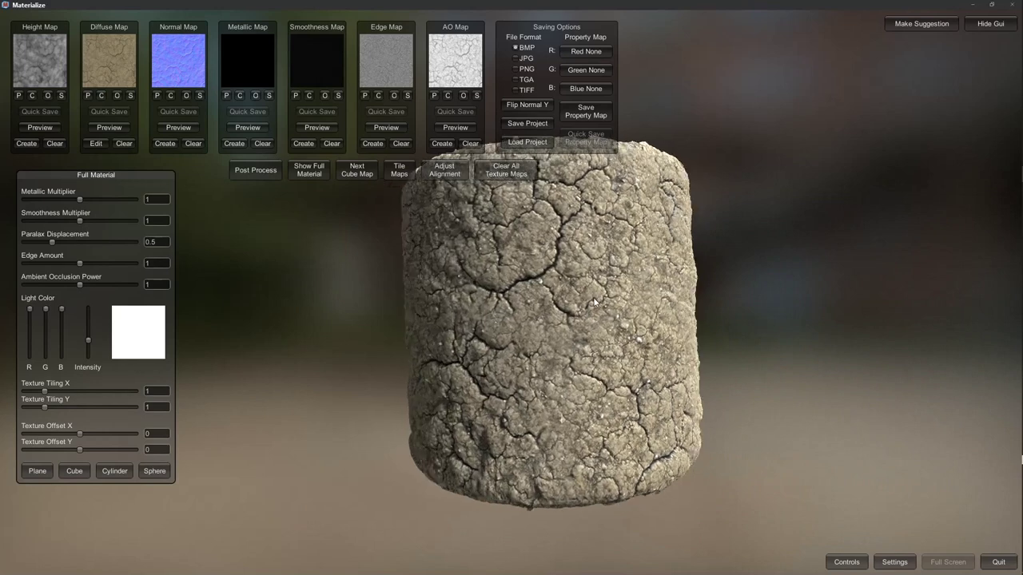
# - Inspect the cracked-earth texture on the cylinder and the flat plane
pyautogui.moveTo(647, 298); pyautogui.dragTo(450, 377)
pyautogui.click(37, 471)
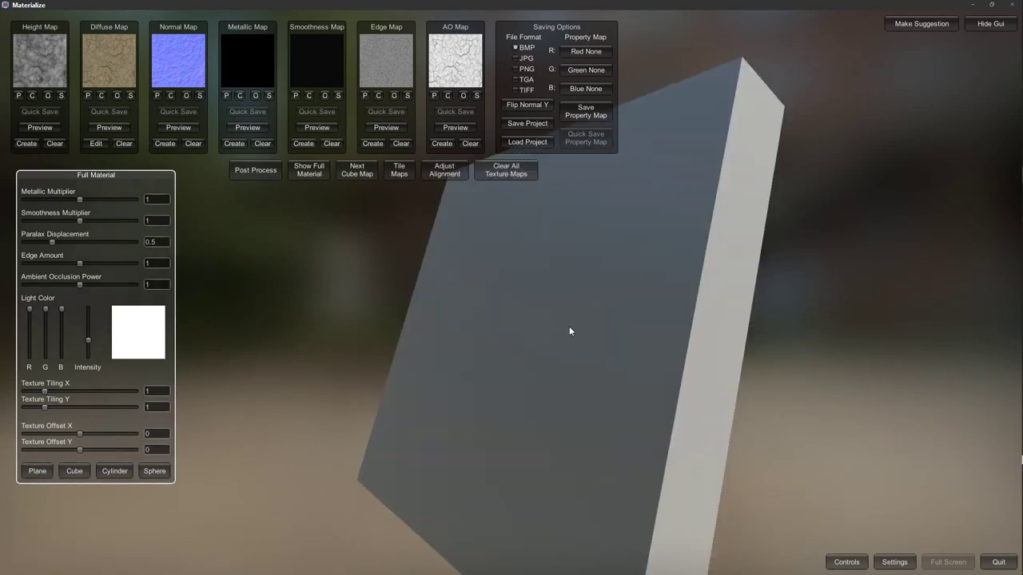
pyautogui.moveTo(568, 327); pyautogui.dragTo(520, 307)
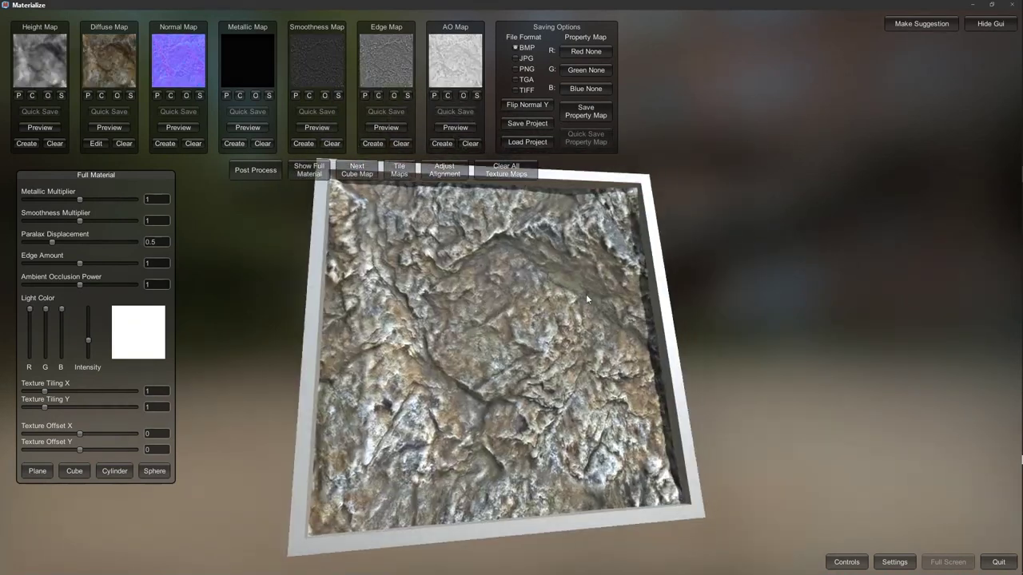
# - Preview the rock texture on sphere, cylinder and cube, ending on the flat plane
pyautogui.moveTo(585, 294); pyautogui.dragTo(554, 227)
pyautogui.click(154, 471)
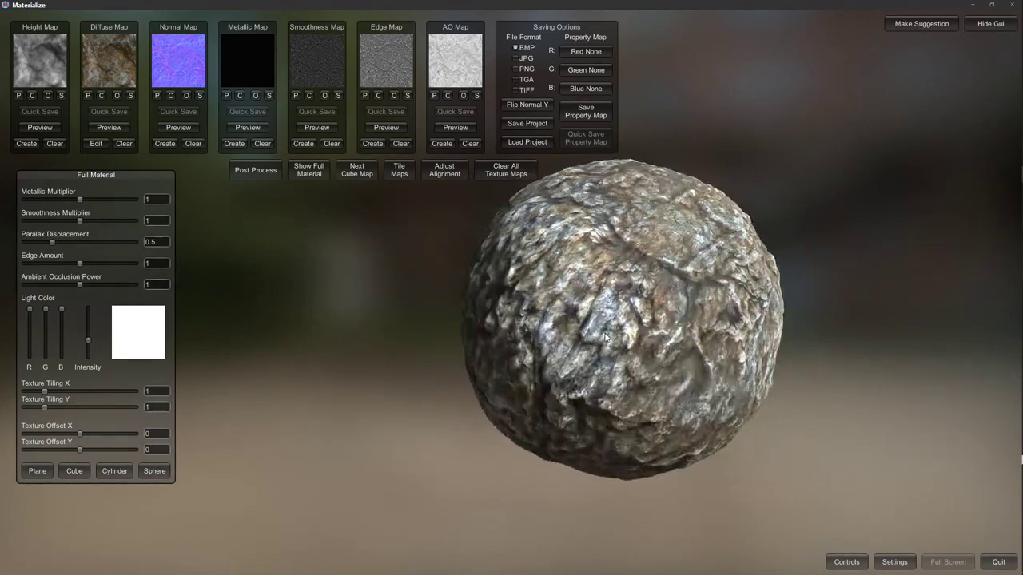
pyautogui.click(114, 470)
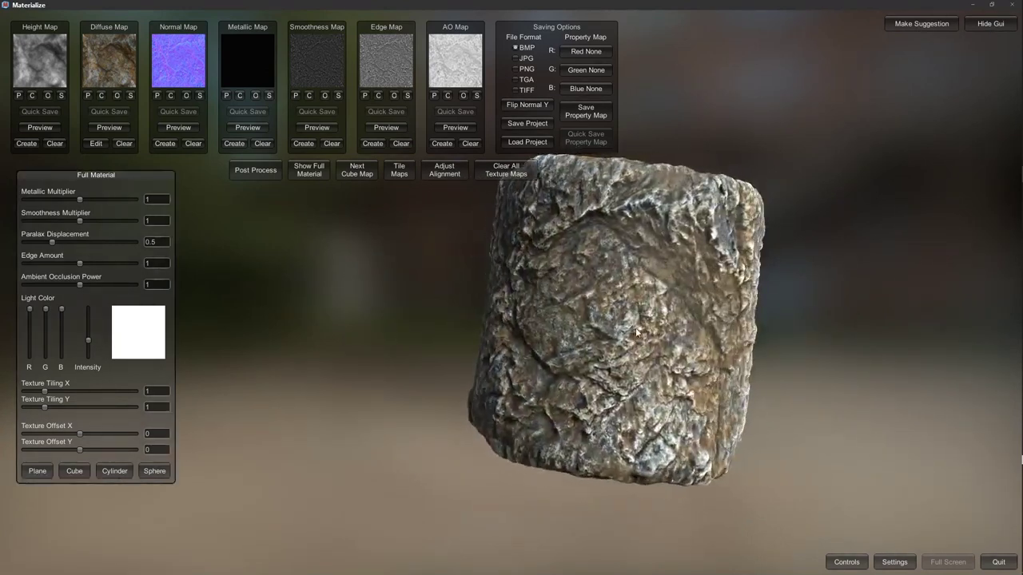
pyautogui.click(74, 470)
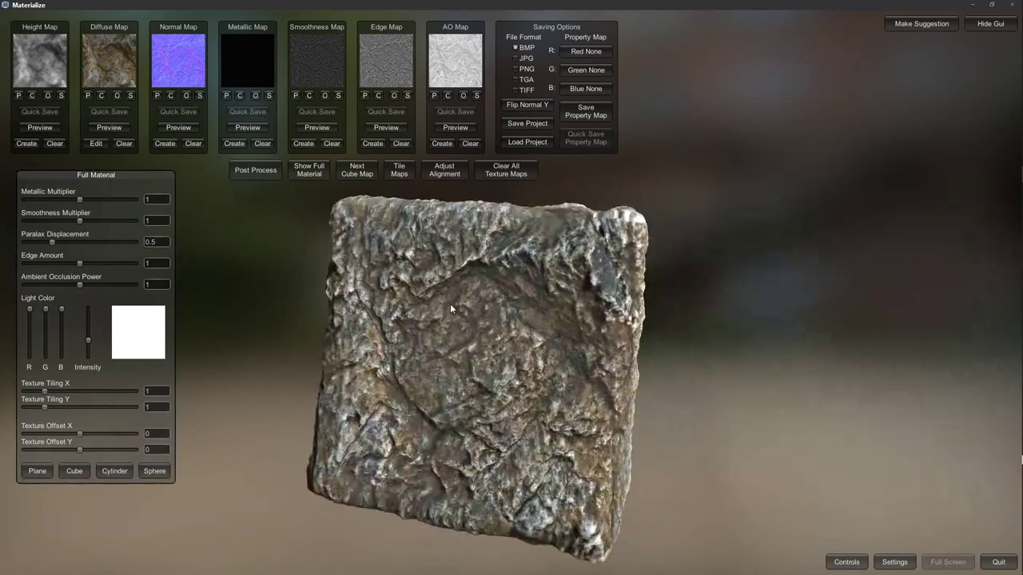
pyautogui.click(38, 471)
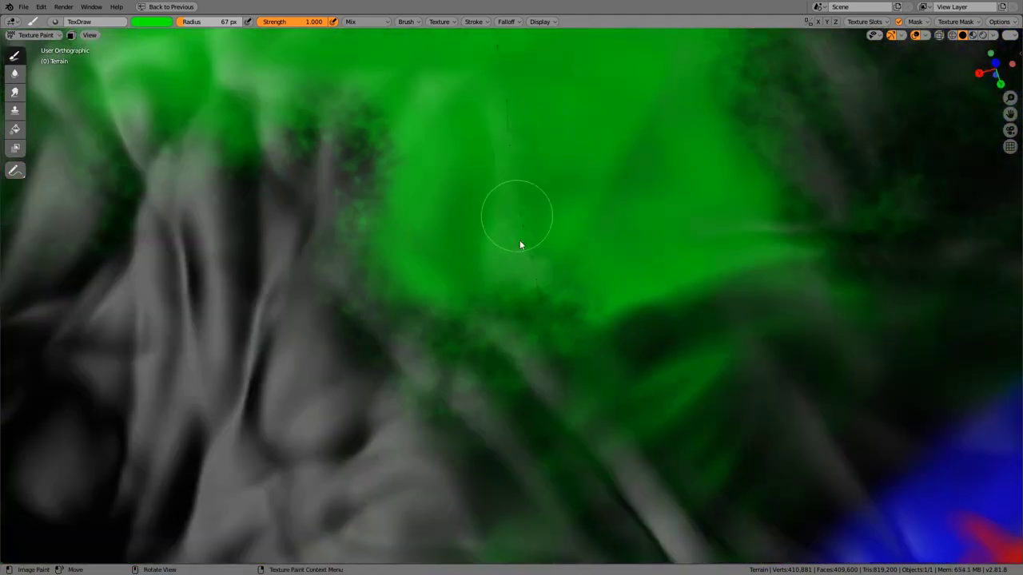
# - Set the TexDraw brush colour to green for painting the splat map
pyautogui.press('n')
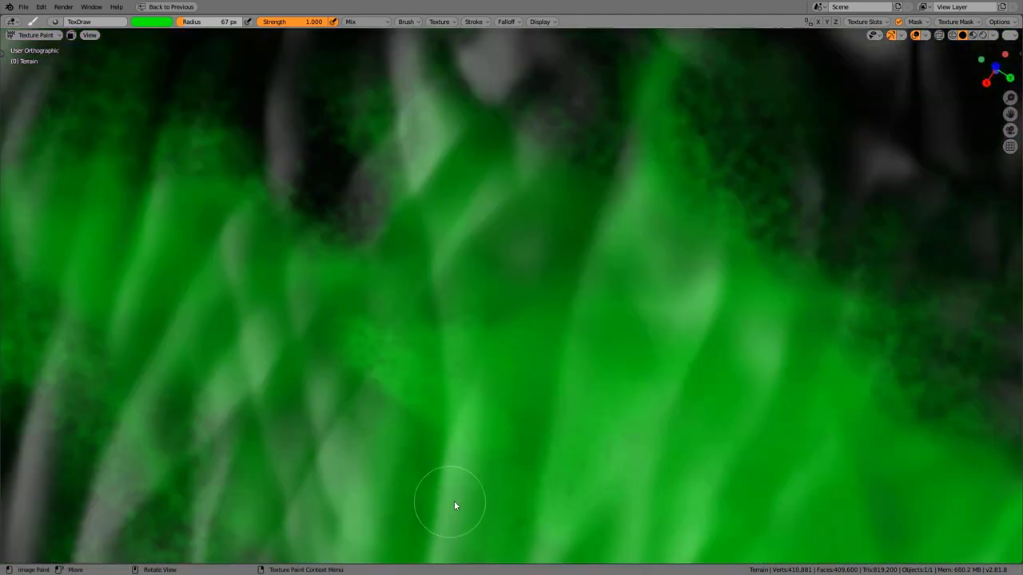